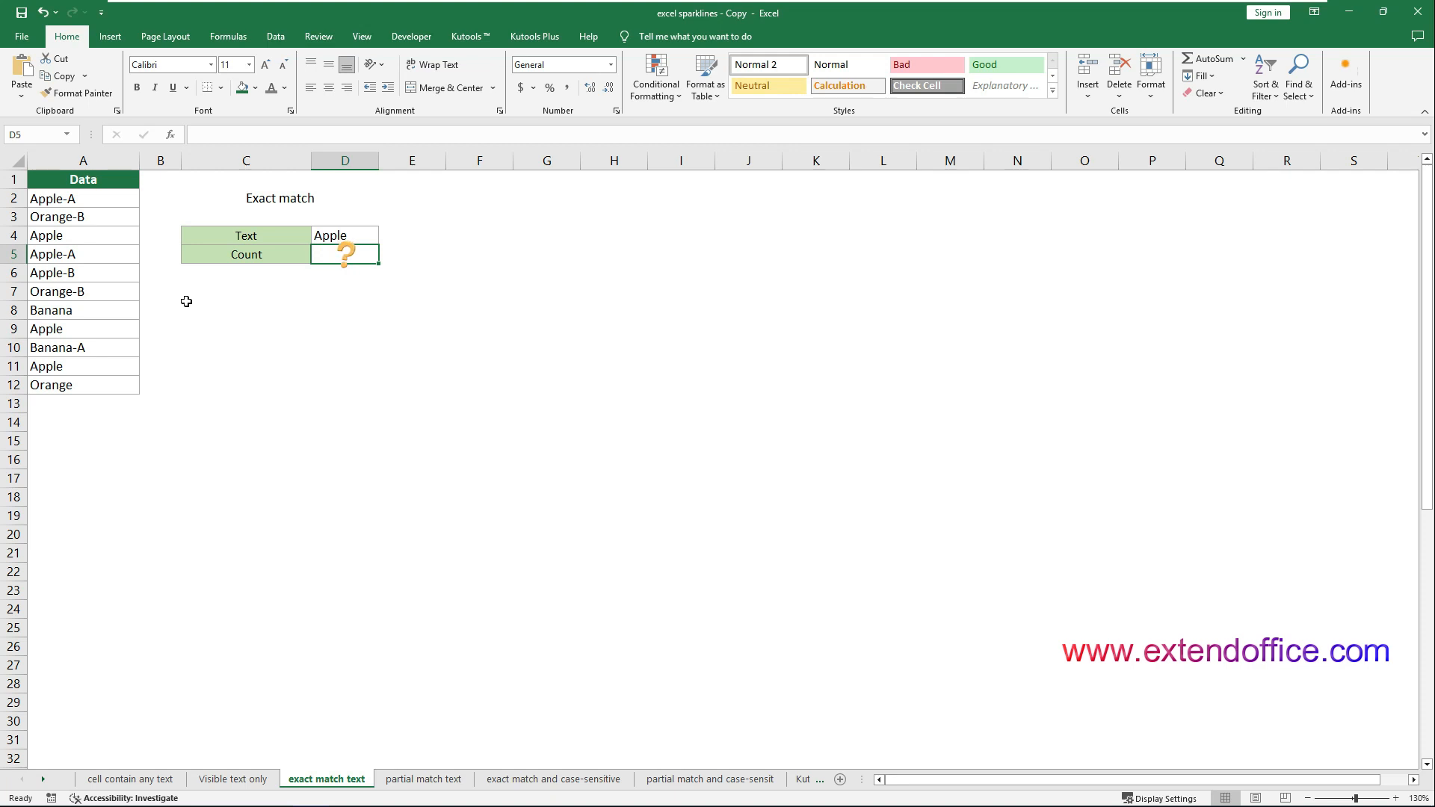
Enter the formula =COUNTIF(A2:A12, D4) in the Count cell D5 of the exact match text sheet
double_click(320, 258)
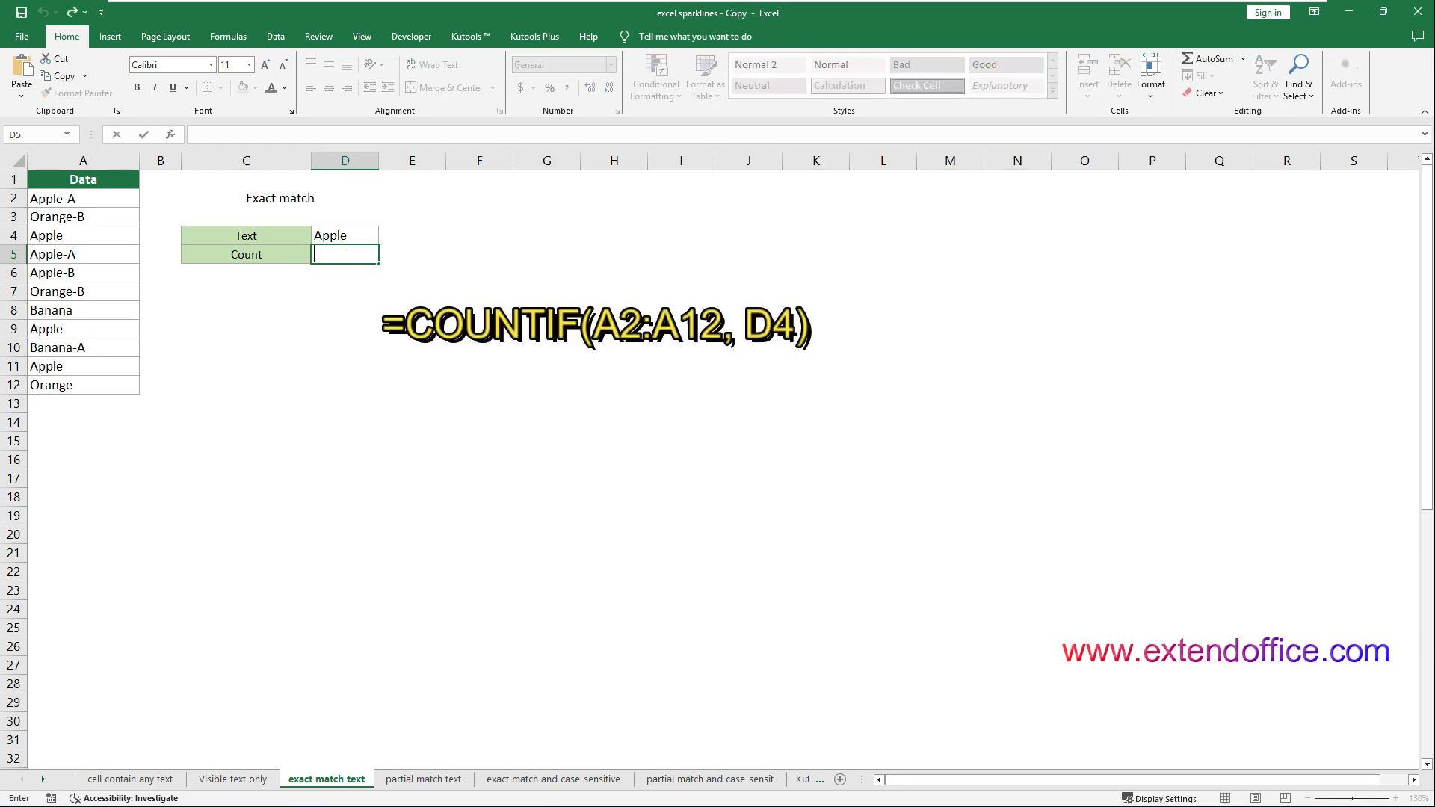
text(=COUNTIF(A2:A12, D4))
key(Return)
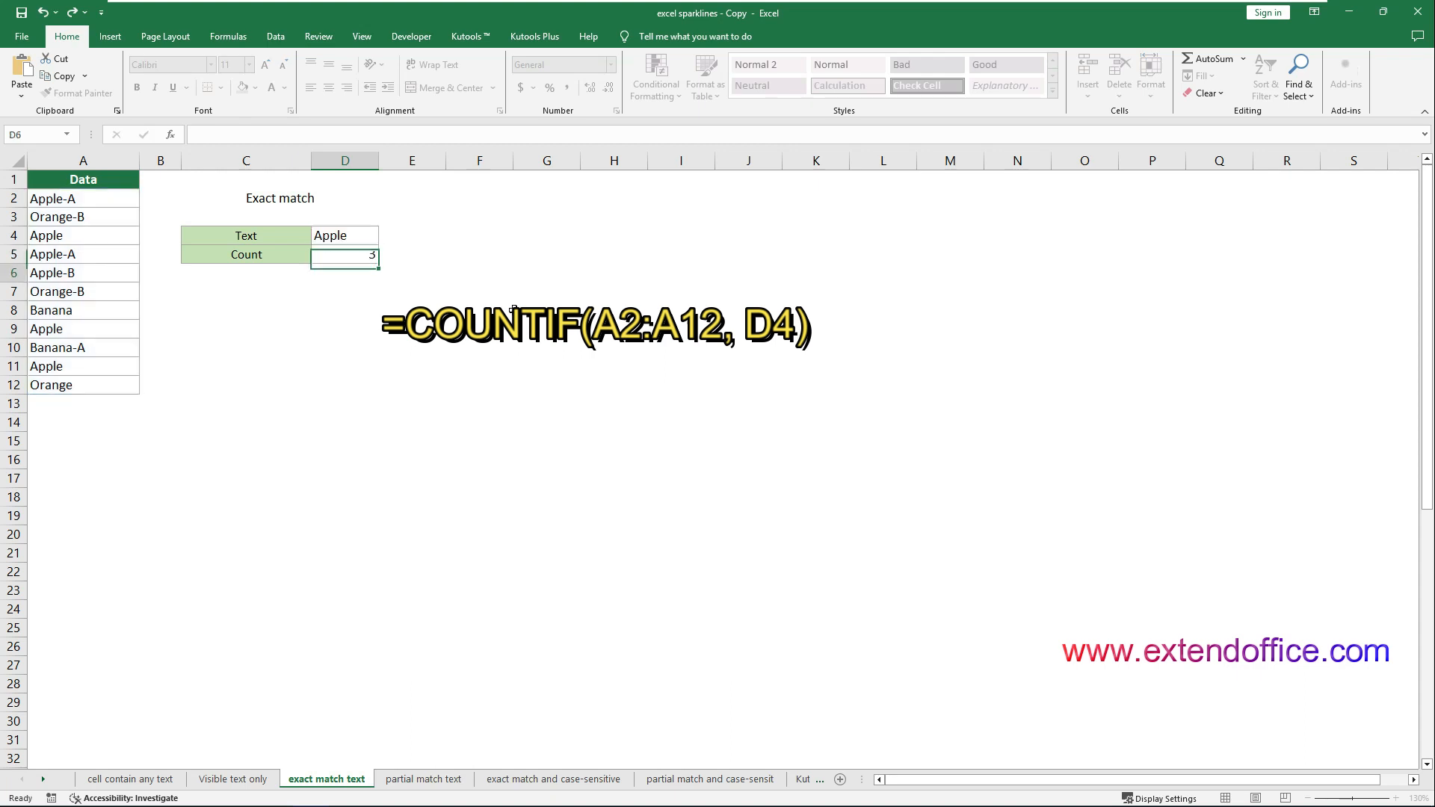
Replace the D4 reference in cell D5's COUNTIF formula with the text "Apple" in quotation marks
click(347, 257)
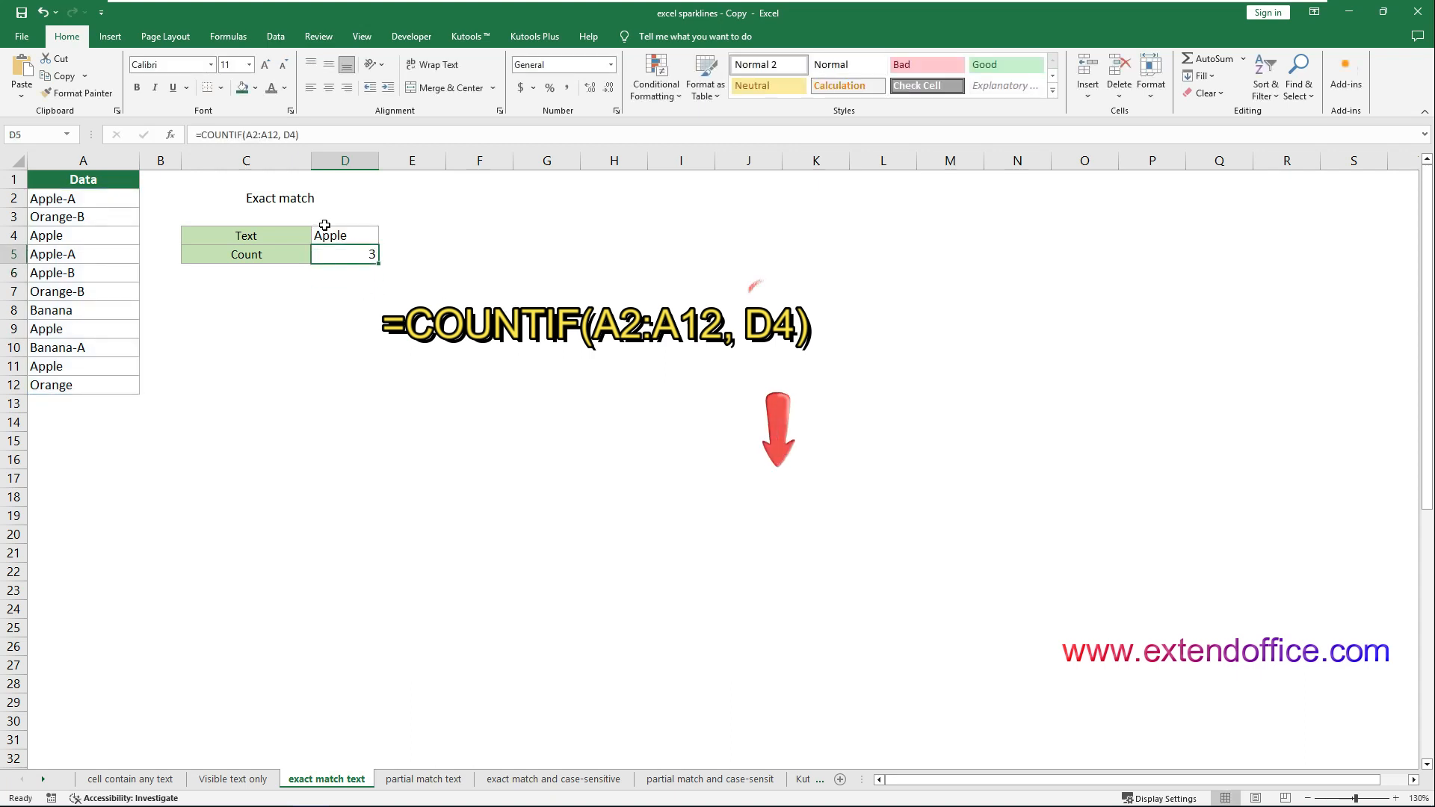
key(F2)
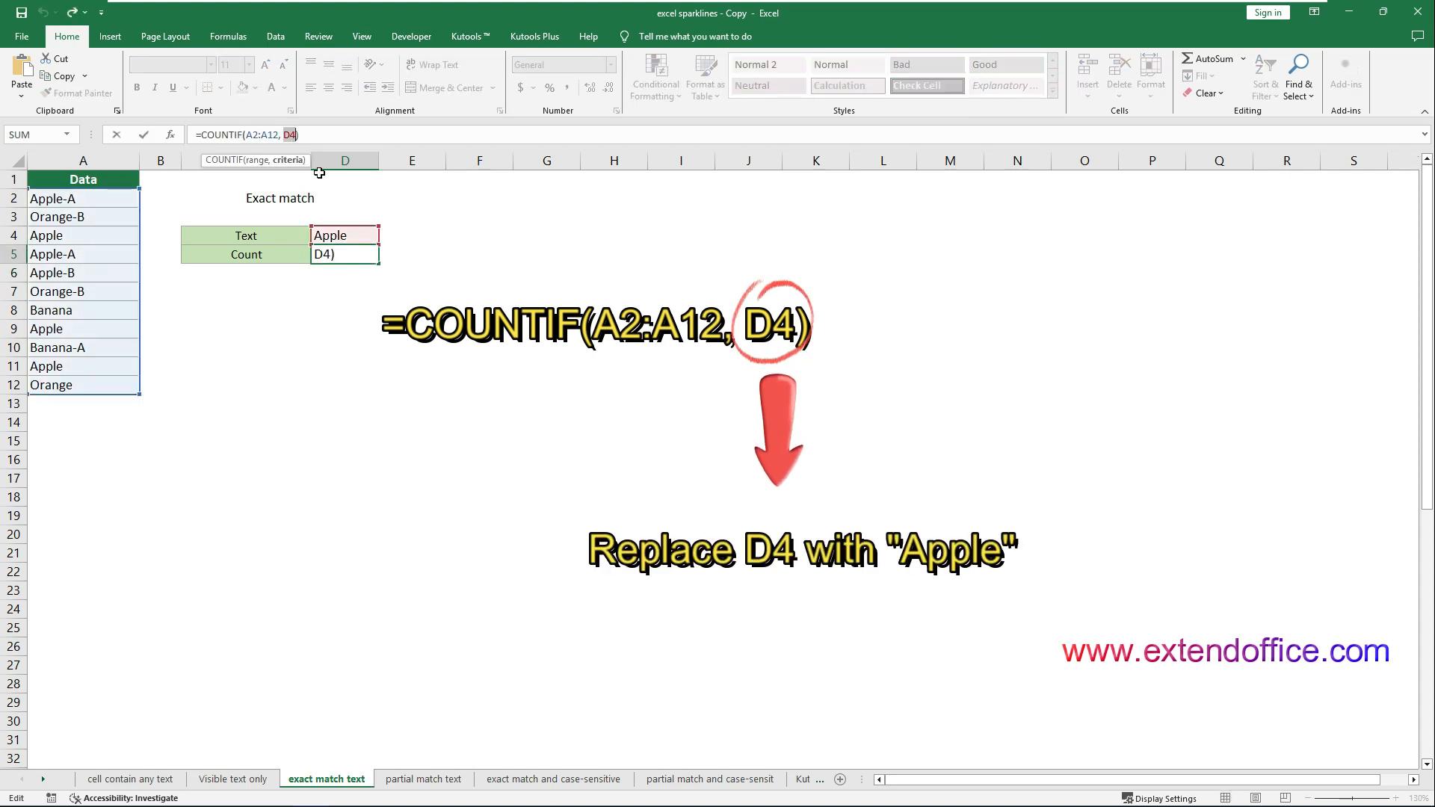
key(BackSpace)
key(BackSpace)
text("")
key(Left)
text(Apple)
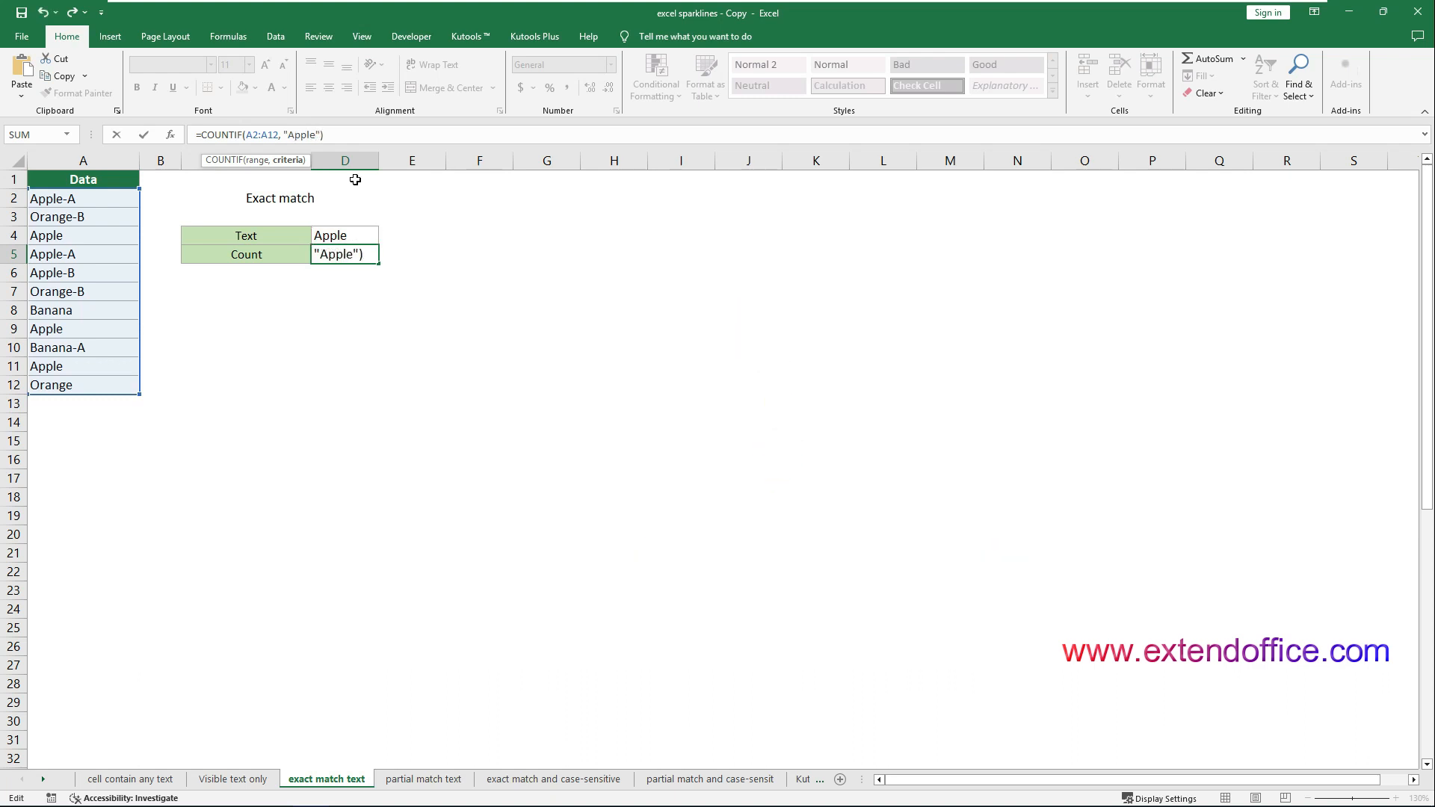
key(Return)
click(348, 247)
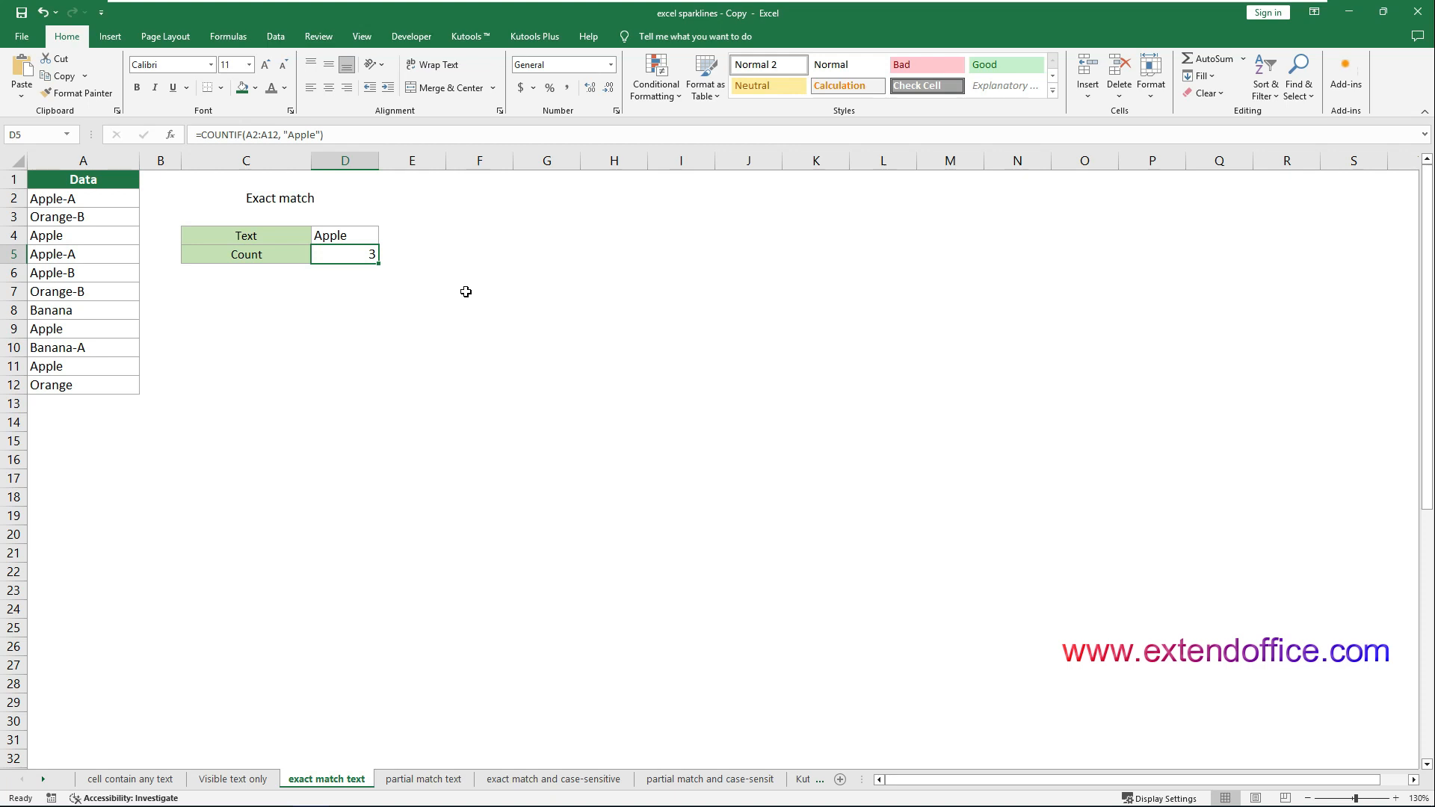
Change the data entry in A8 to apple and the one in A12 to APPLE
double_click(106, 311)
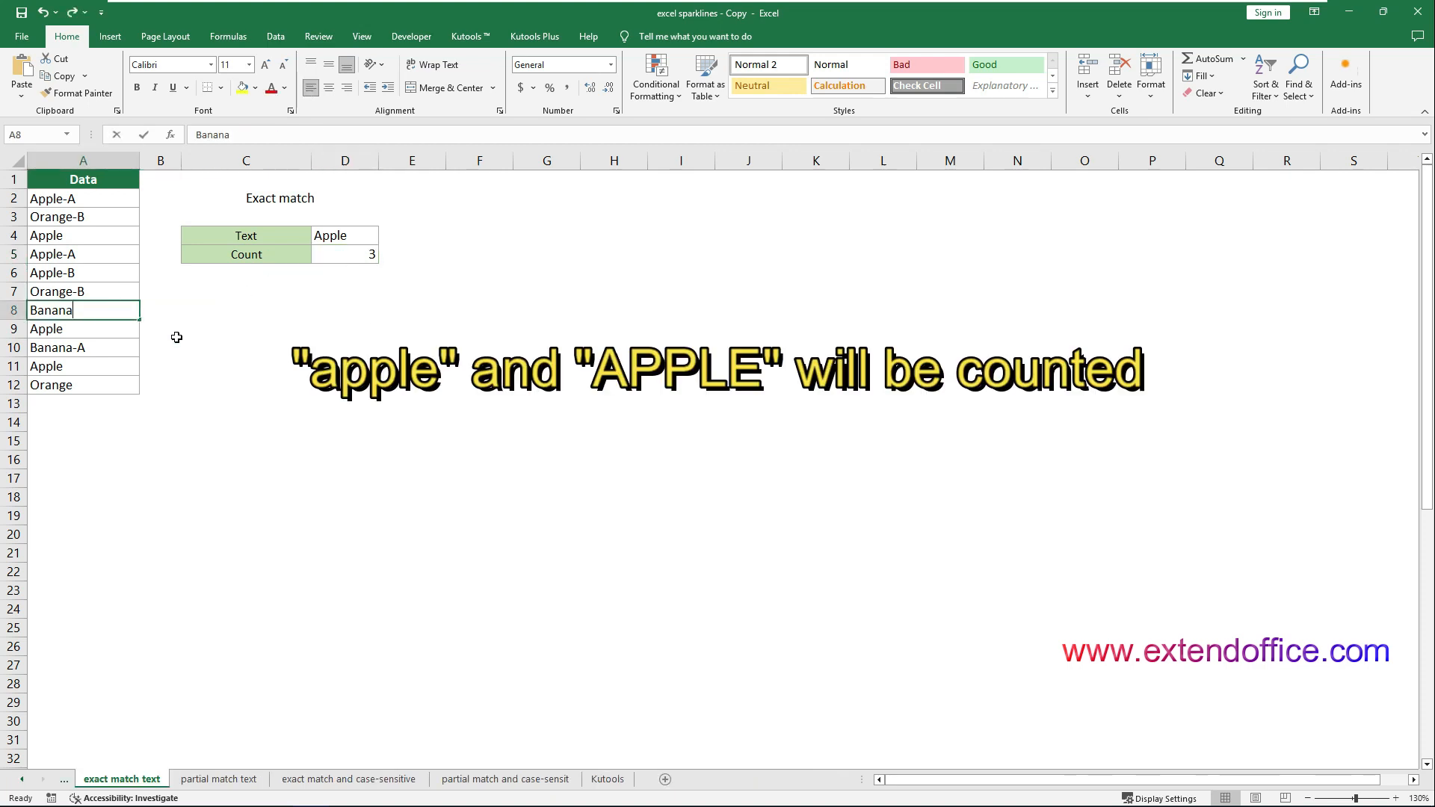
key(BackSpace)
key(BackSpace)
key(BackSpace)
key(BackSpace)
key(BackSpace)
key(BackSpace)
text(apple)
key(Return)
click(106, 381)
text(APPLE)
key(Return)
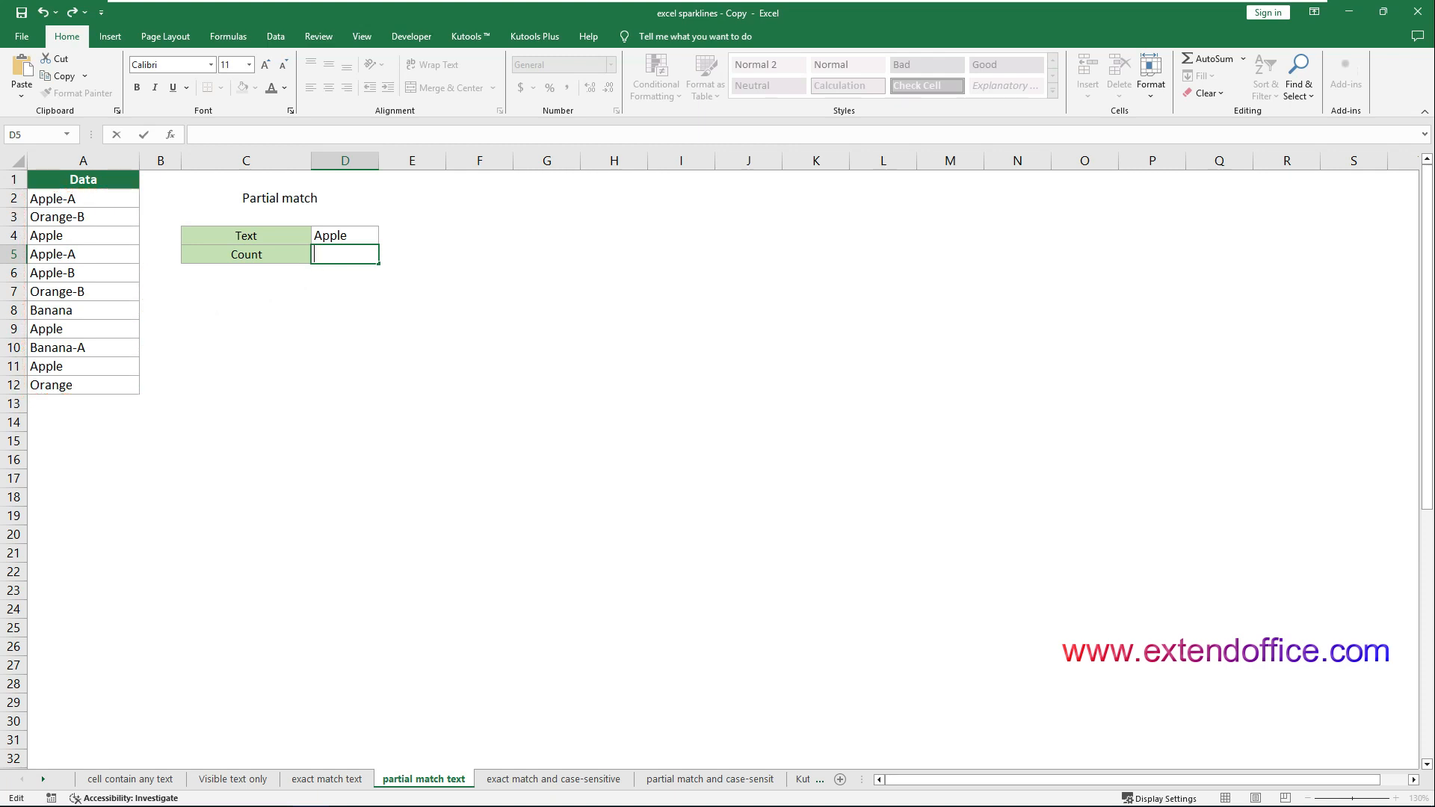
Enter the partial-match formula =COUNTIF(A2:A12, "*"&D4&"*") in cell D5 of the partial match text sheet
text(=COUNTIF(A2:A12, "*"&D4&"*"))
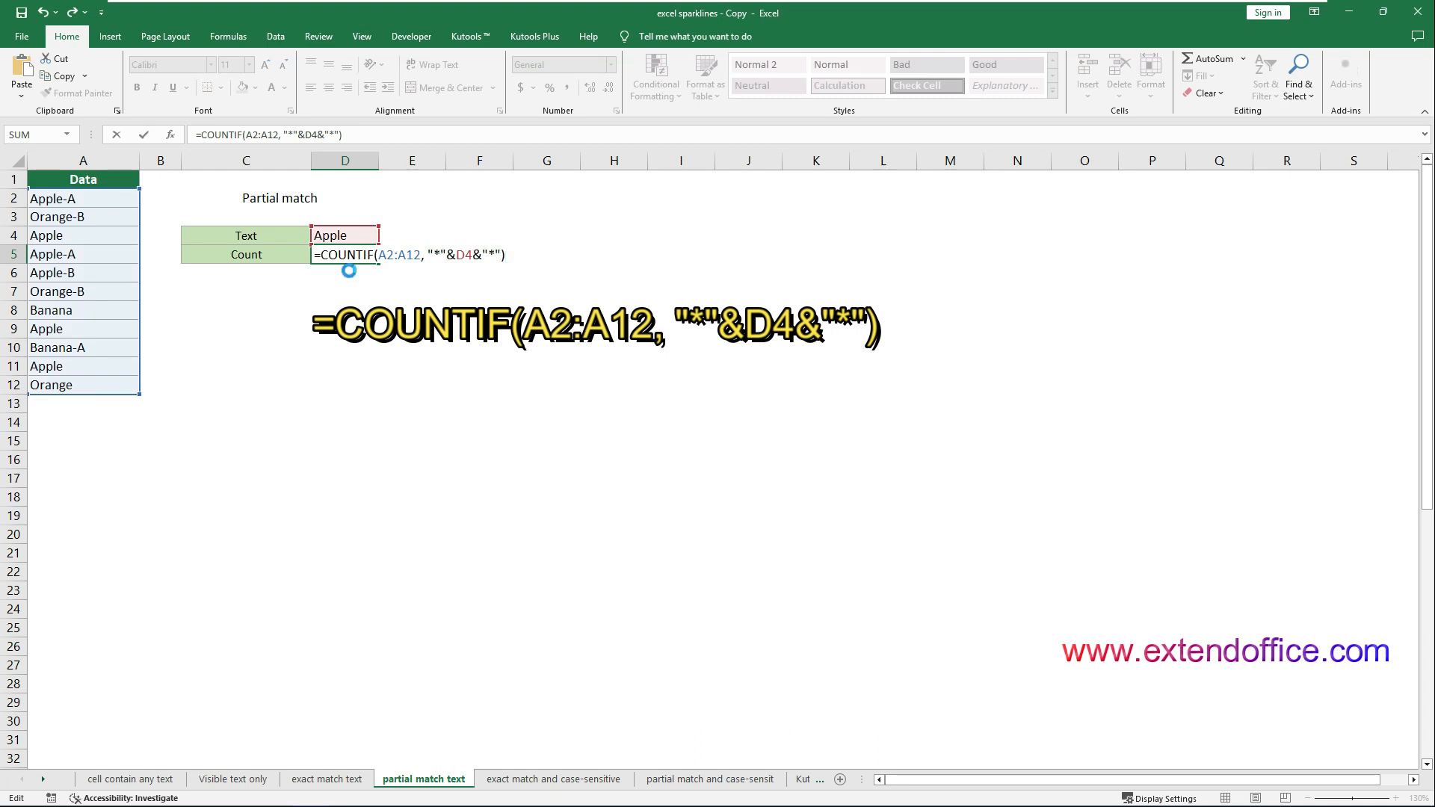
key(Return)
click(357, 255)
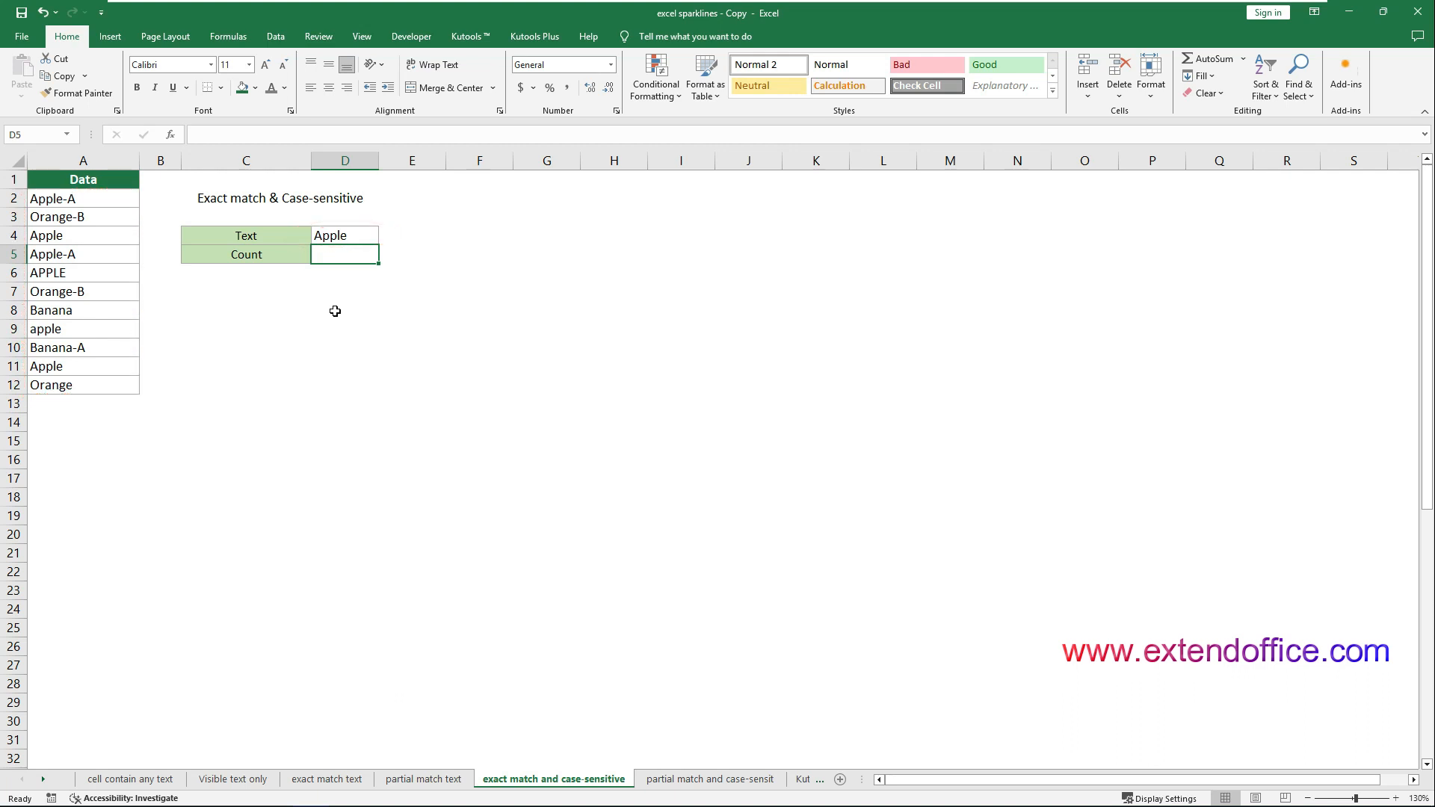
Enter the formula =SUMPRODUCT(--EXACT(D4, A2:A12)) in cell D5 of the exact match and case-sensitive sheet
double_click(345, 253)
text(=SUMPRODUCT(--EXACT(D4, A2:A12)))
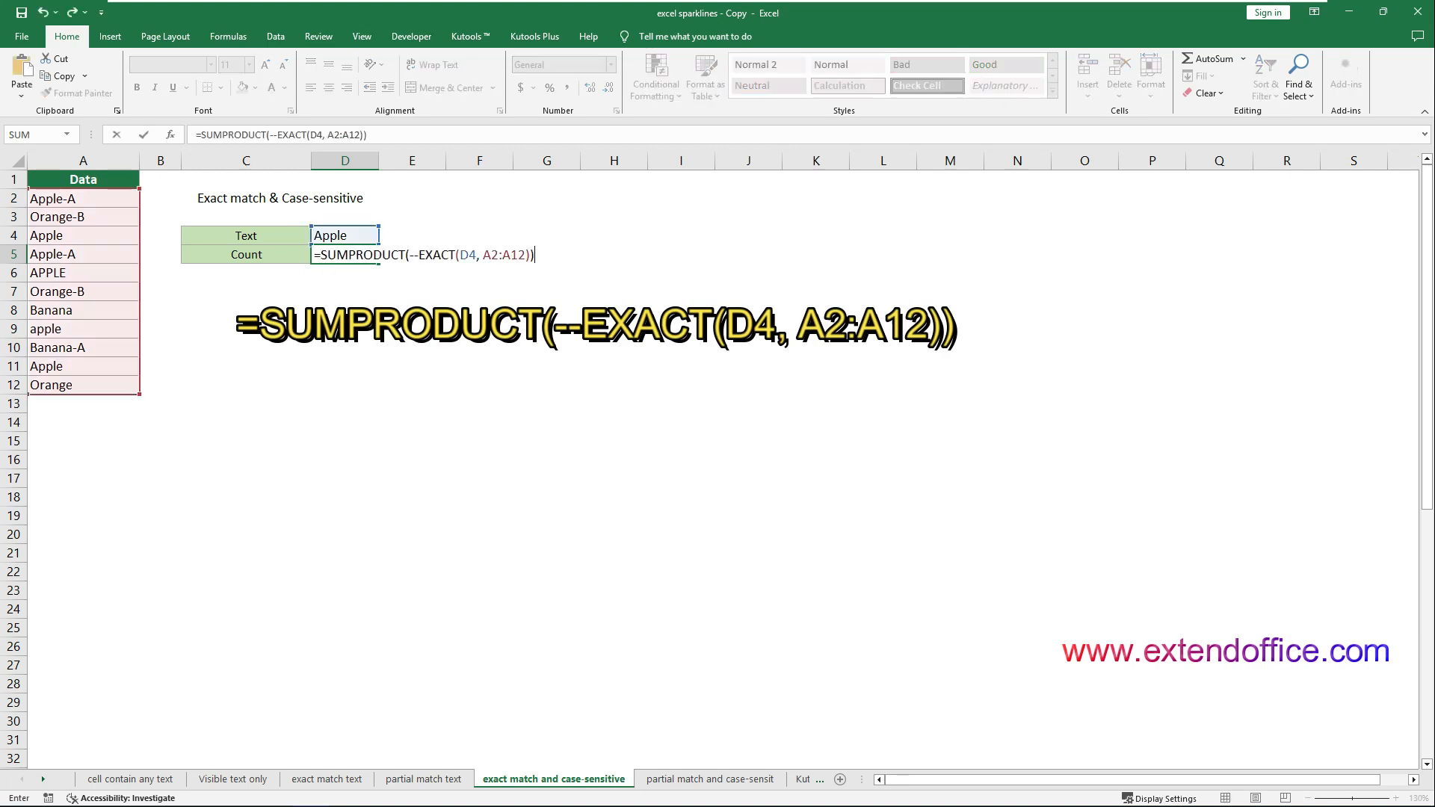
key(Return)
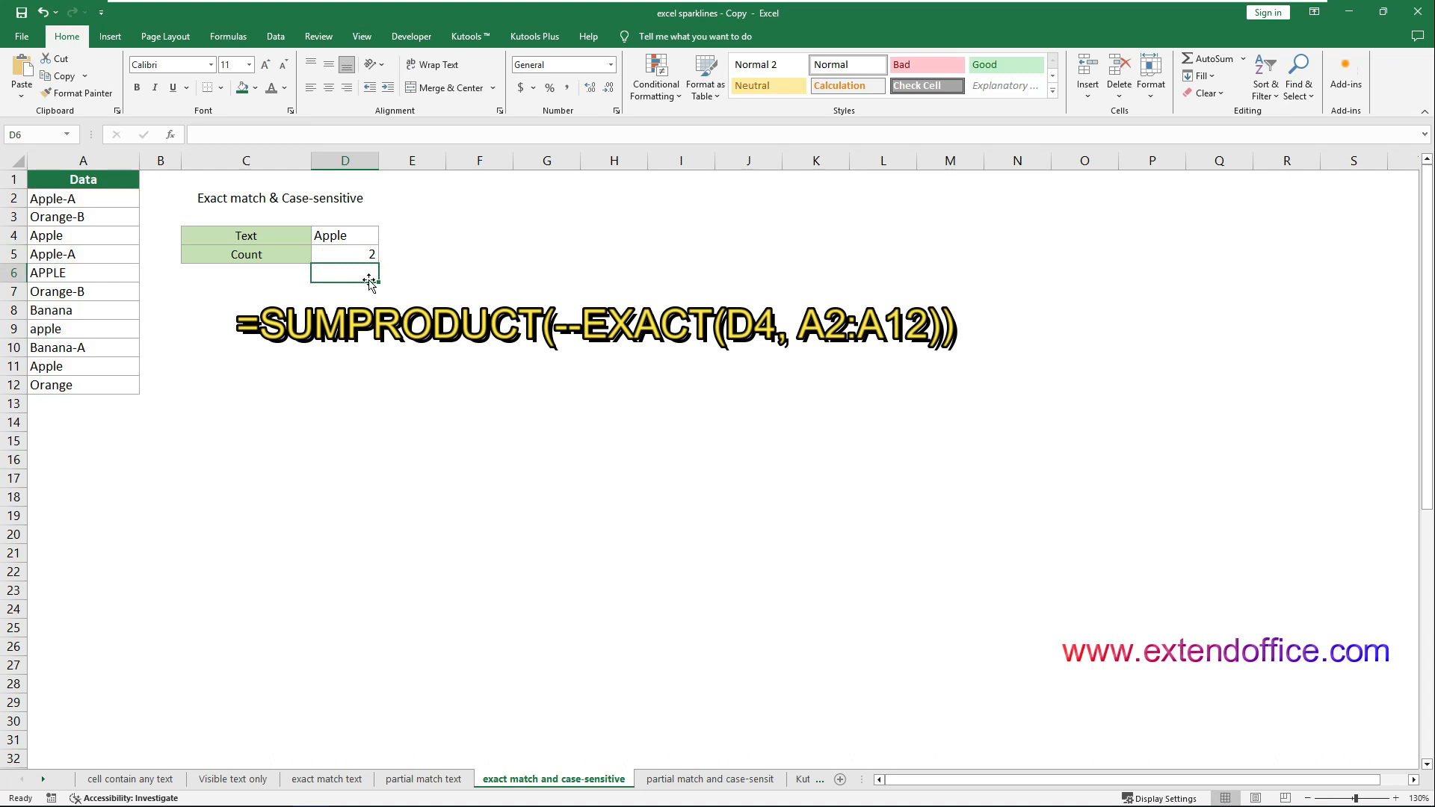
click(366, 257)
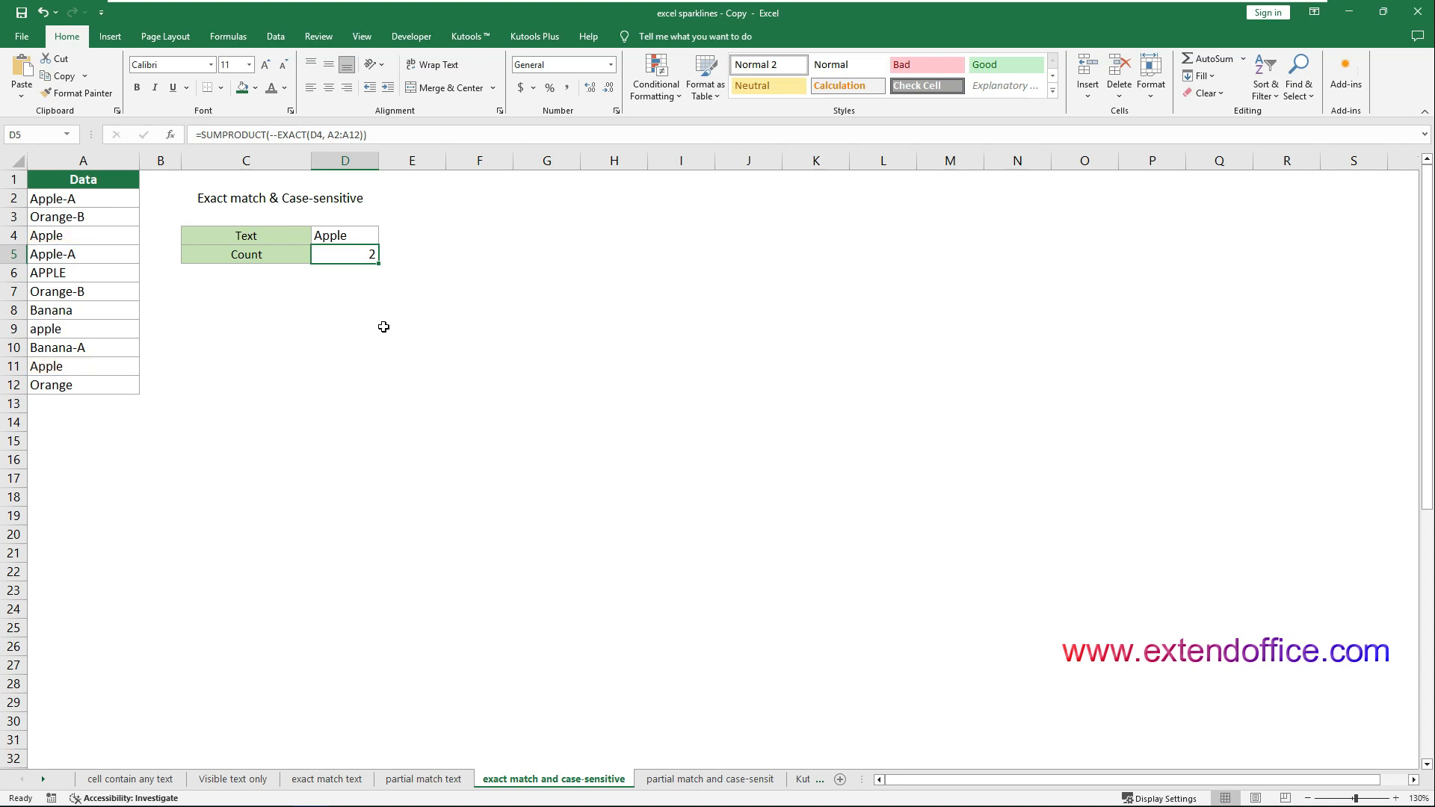
On the partial match and case-sensitive sheet, enter =SUMPRODUCT(--(ISNUMBER(FIND(D4, A2:A12)))) in cell D5
key(ctrl+Page_Down)
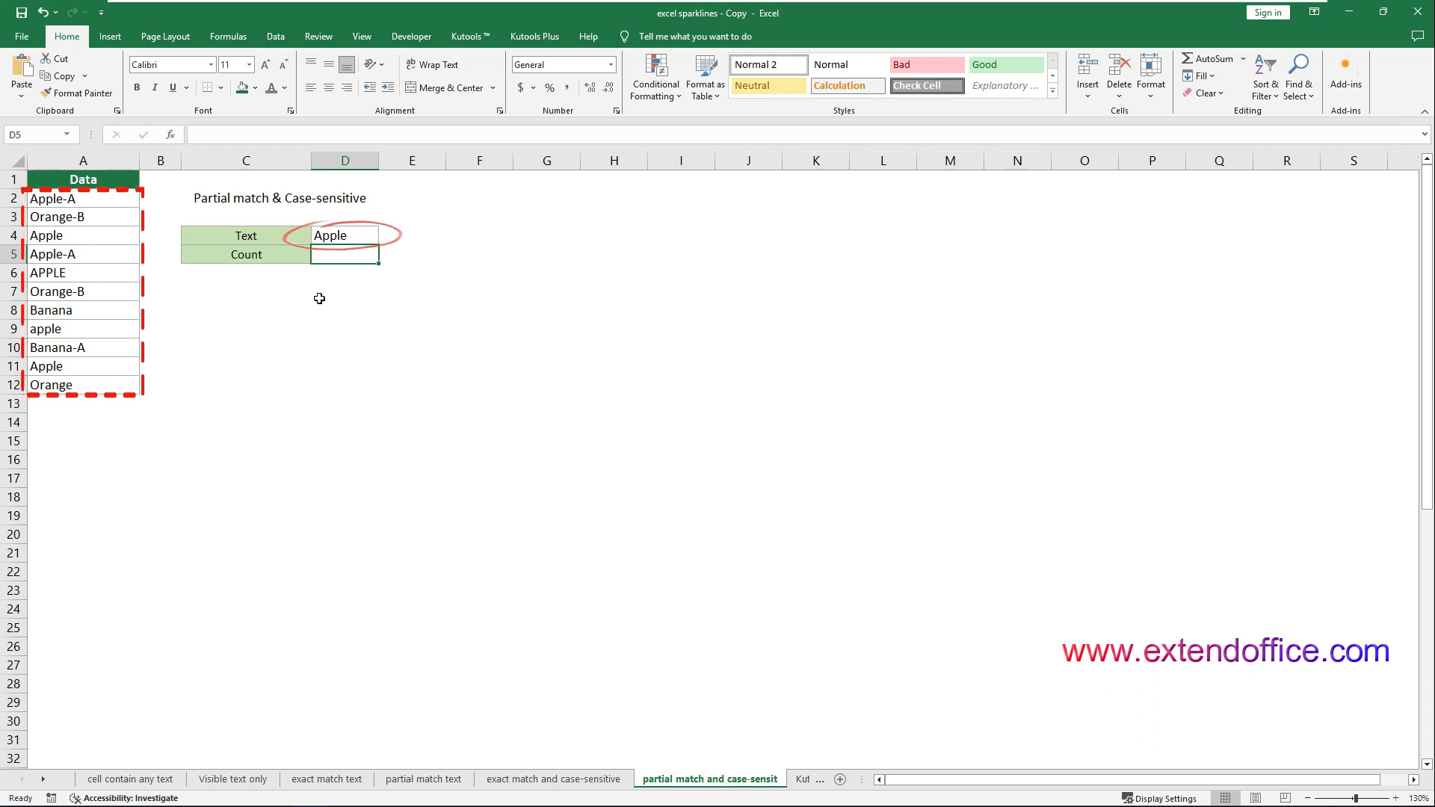
double_click(328, 255)
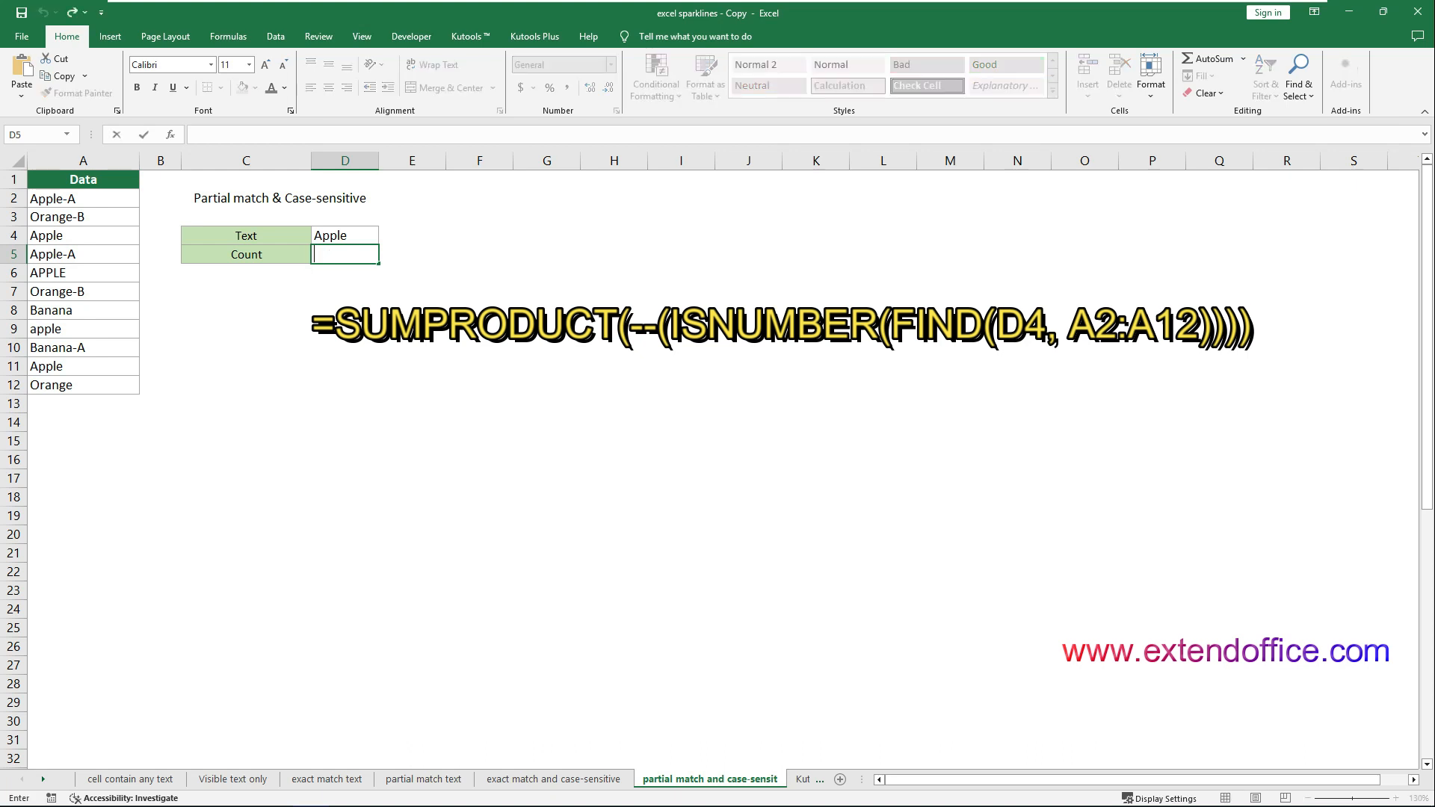
text(=SUMPRODUCT(--(ISNUMBER(FIND(D4, A2:A12)))))
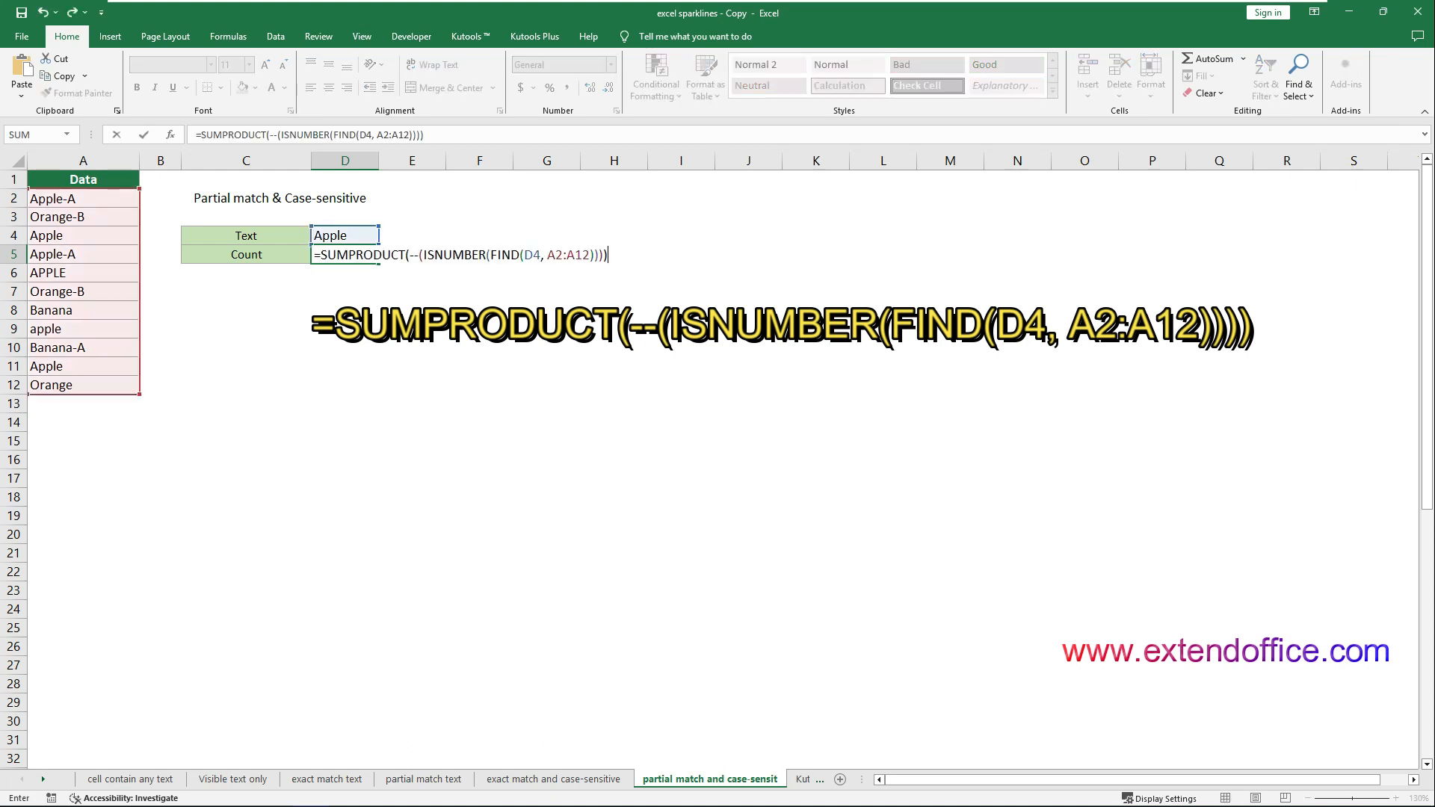
key(Return)
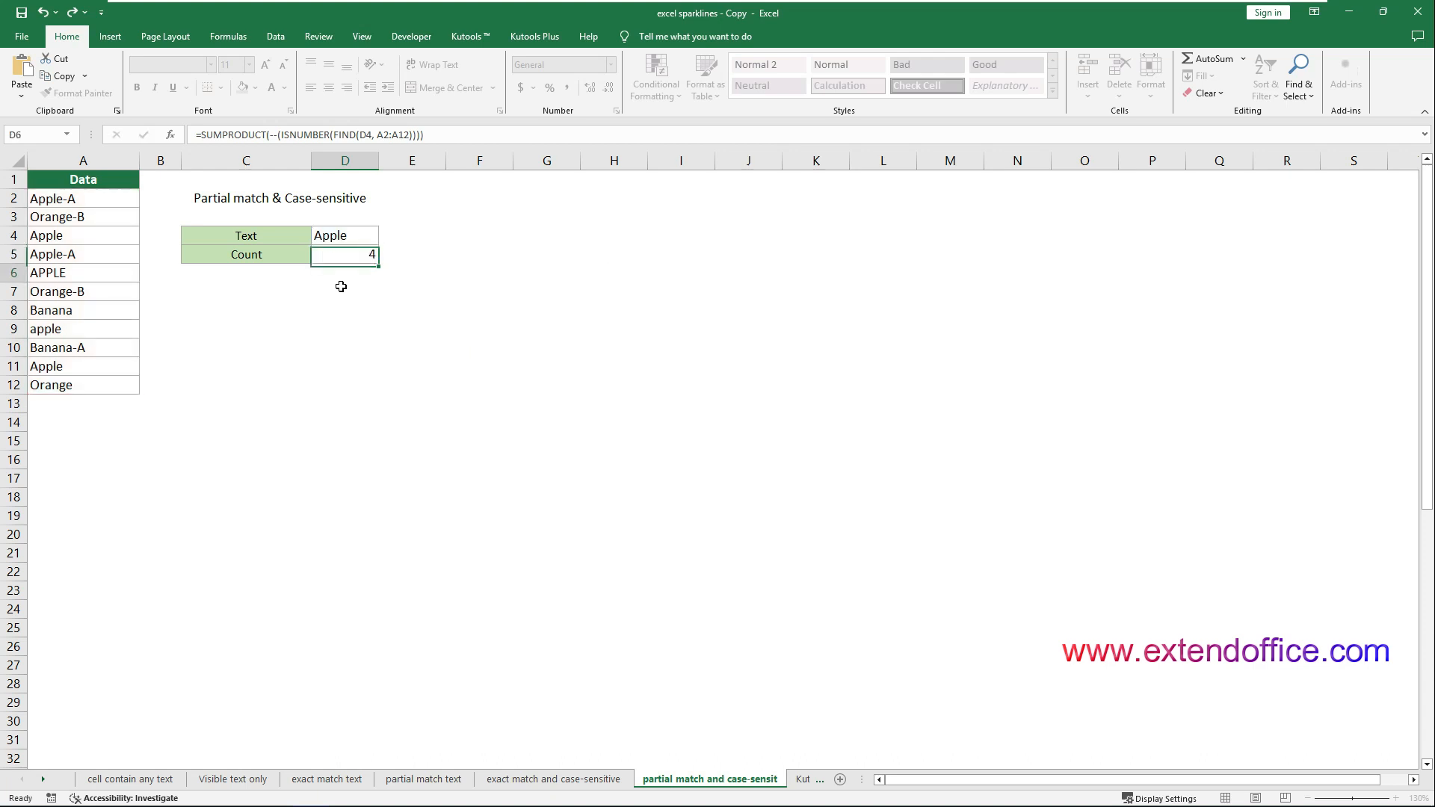
Replace the D4 reference in cell D5's FIND formula with the text "Apple" in quotation marks
click(358, 254)
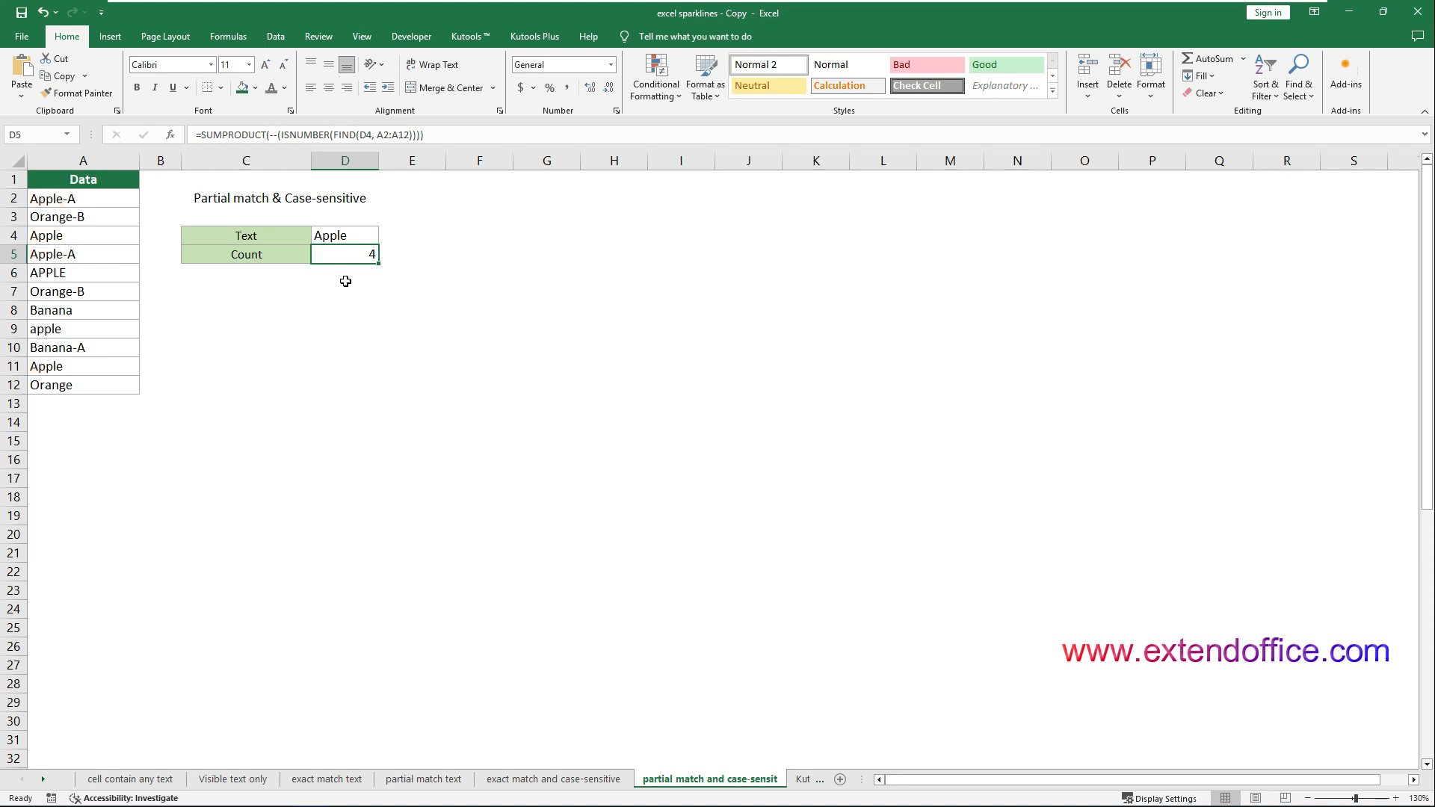
double_click(366, 135)
text("")
text(Apple)
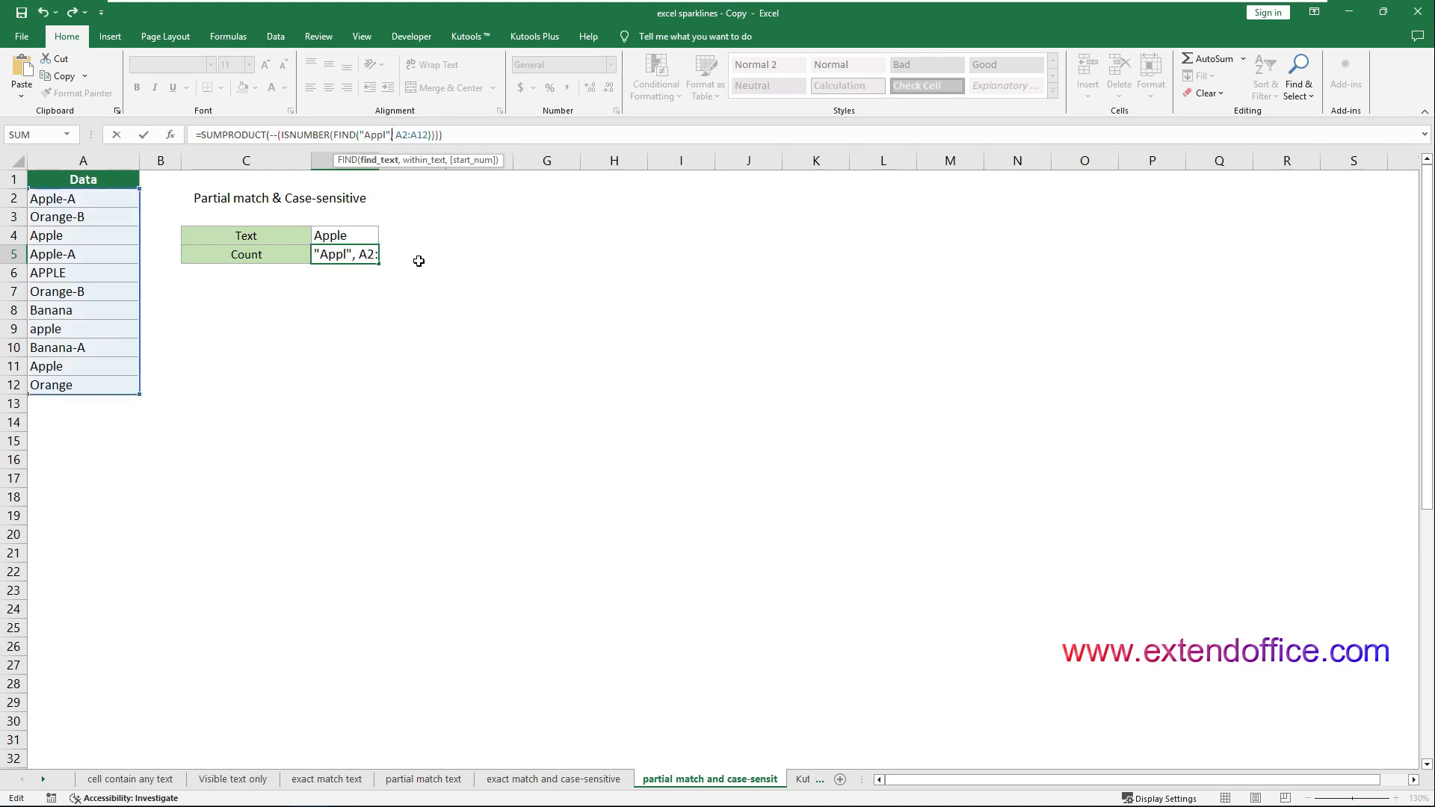
key(ctrl+Return)
key(Return)
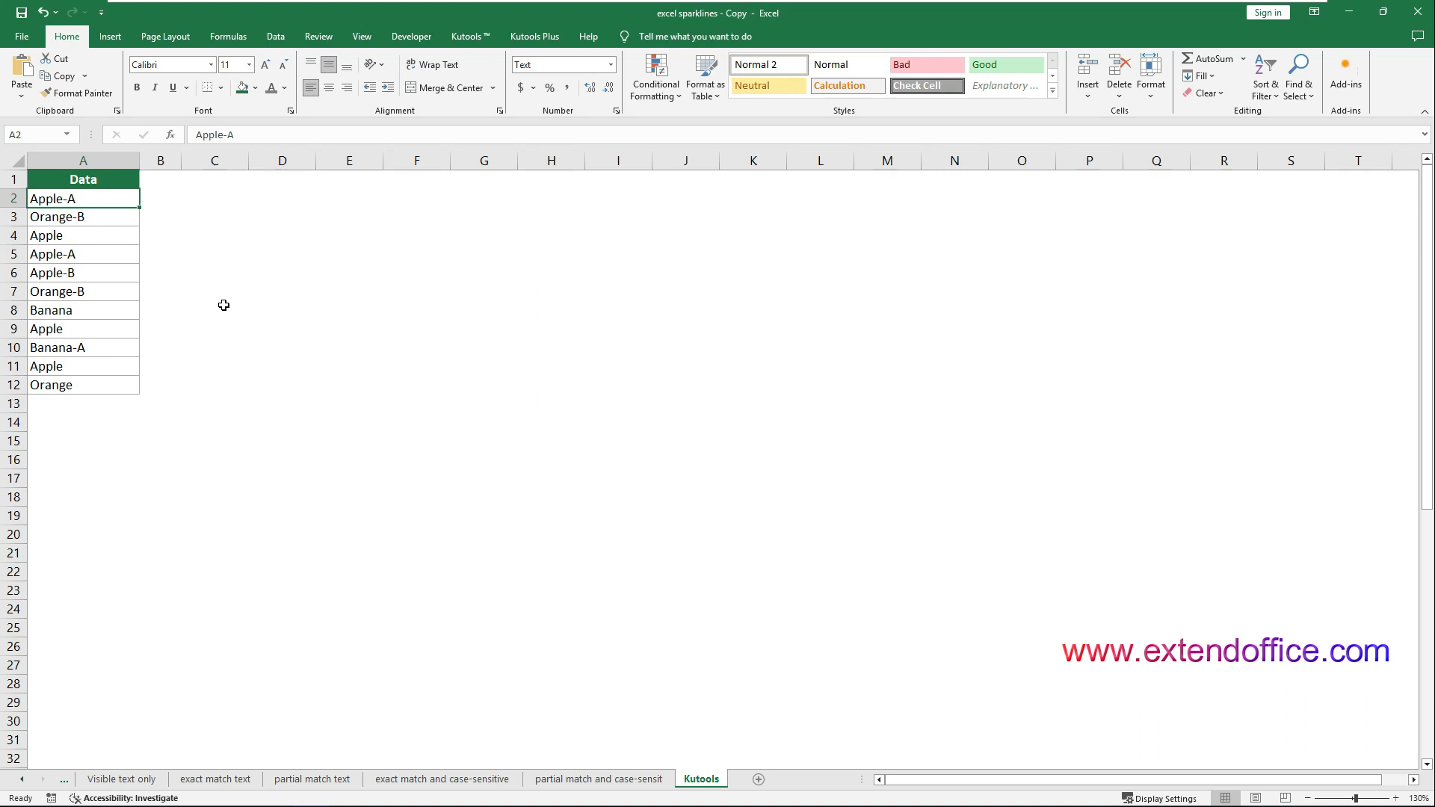
Open the Kutools Select Specific Cells dialog for the data range A2:A12 on the Kutools sheet
drag(116, 200, 115, 384)
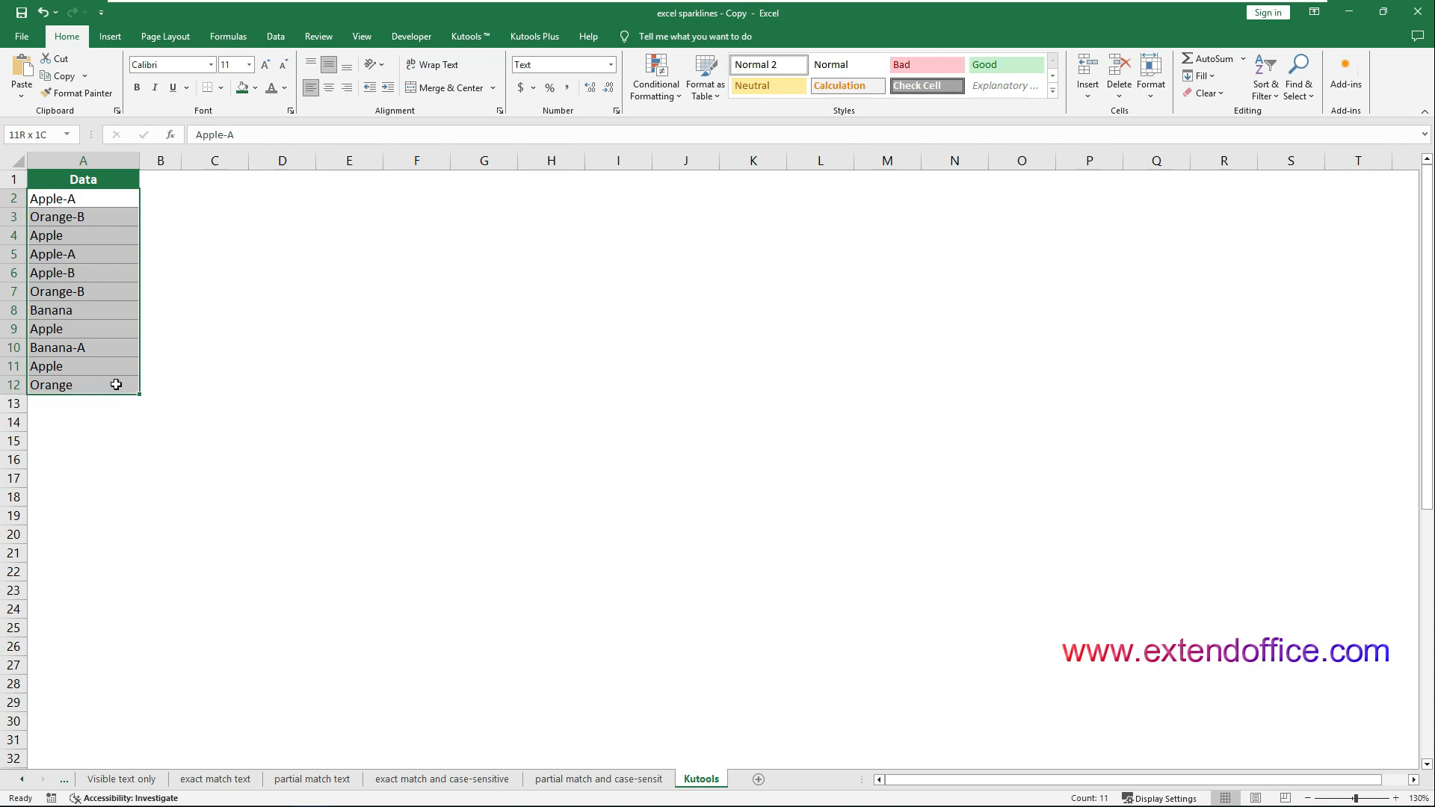
drag(116, 384, 121, 380)
click(458, 39)
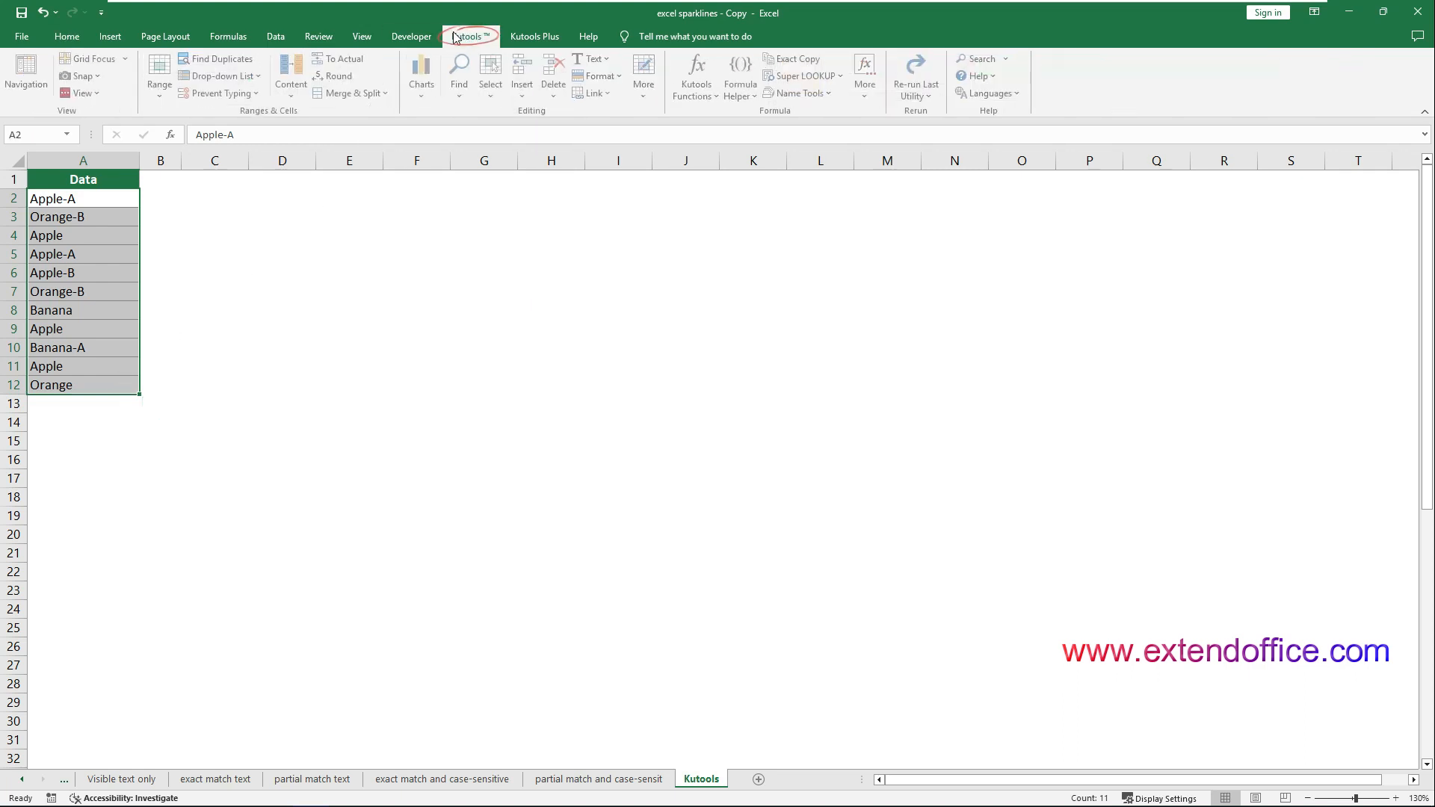
click(494, 86)
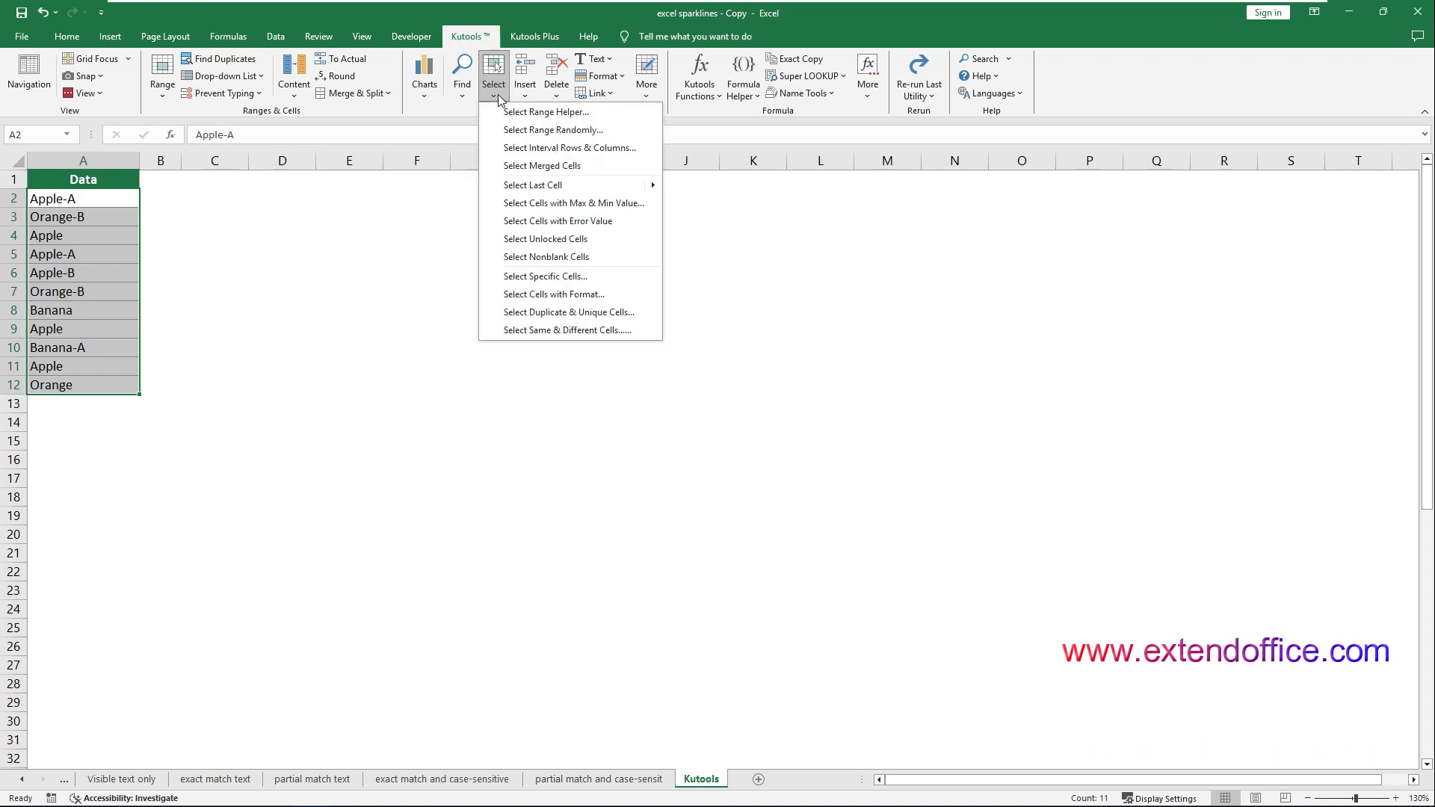
click(546, 278)
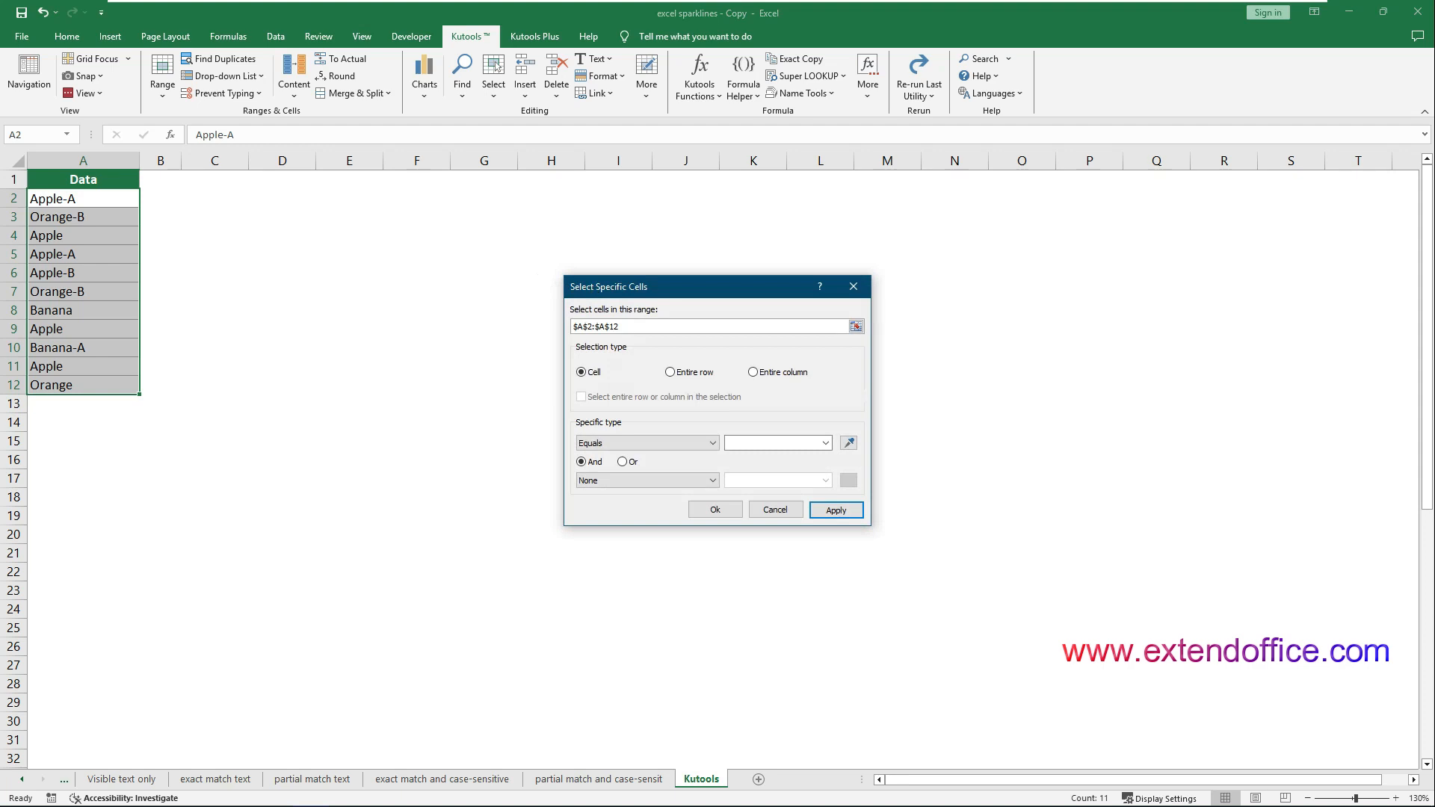
drag(585, 288, 350, 253)
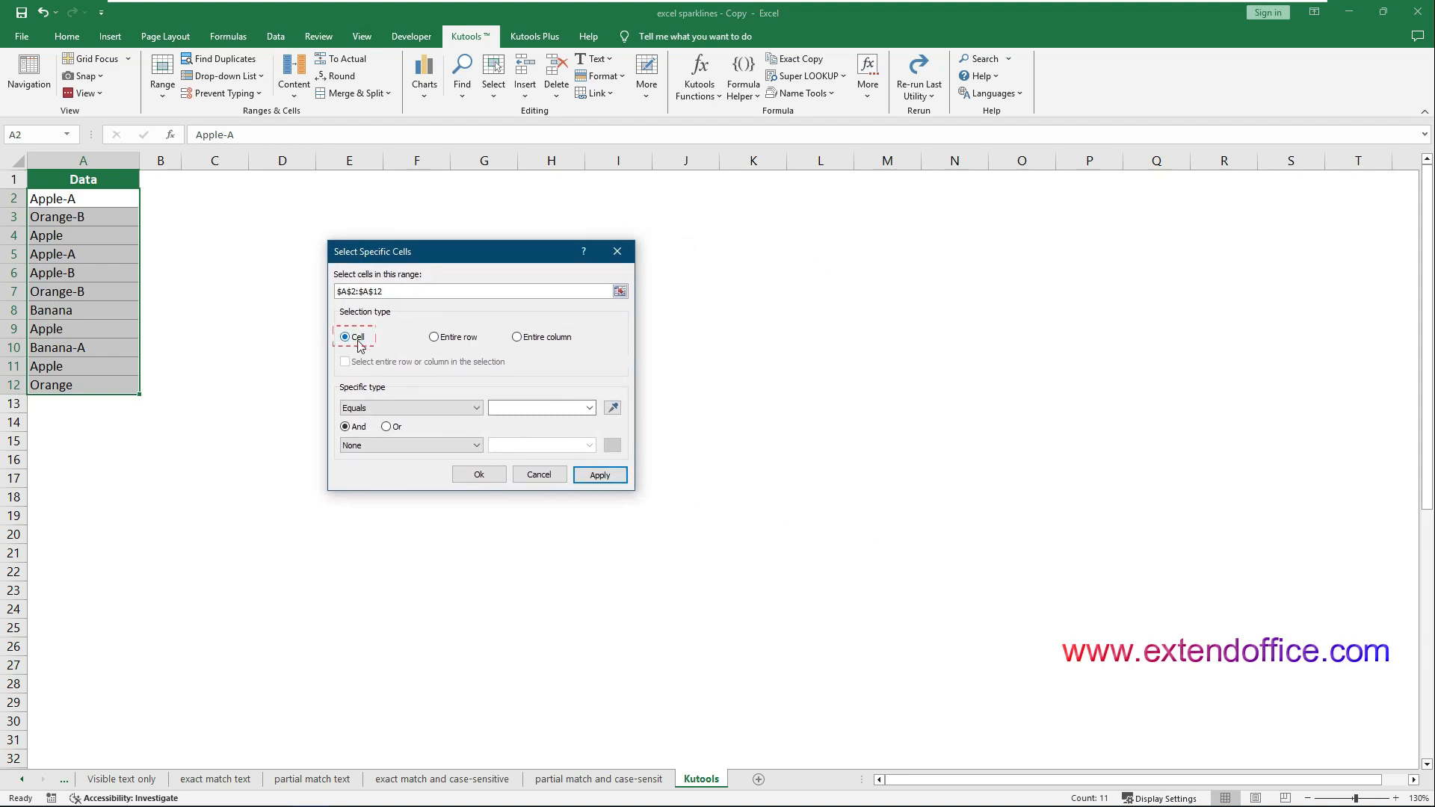
Select and count the cells in A2:A12 that meet the condition Contains Apple
click(472, 410)
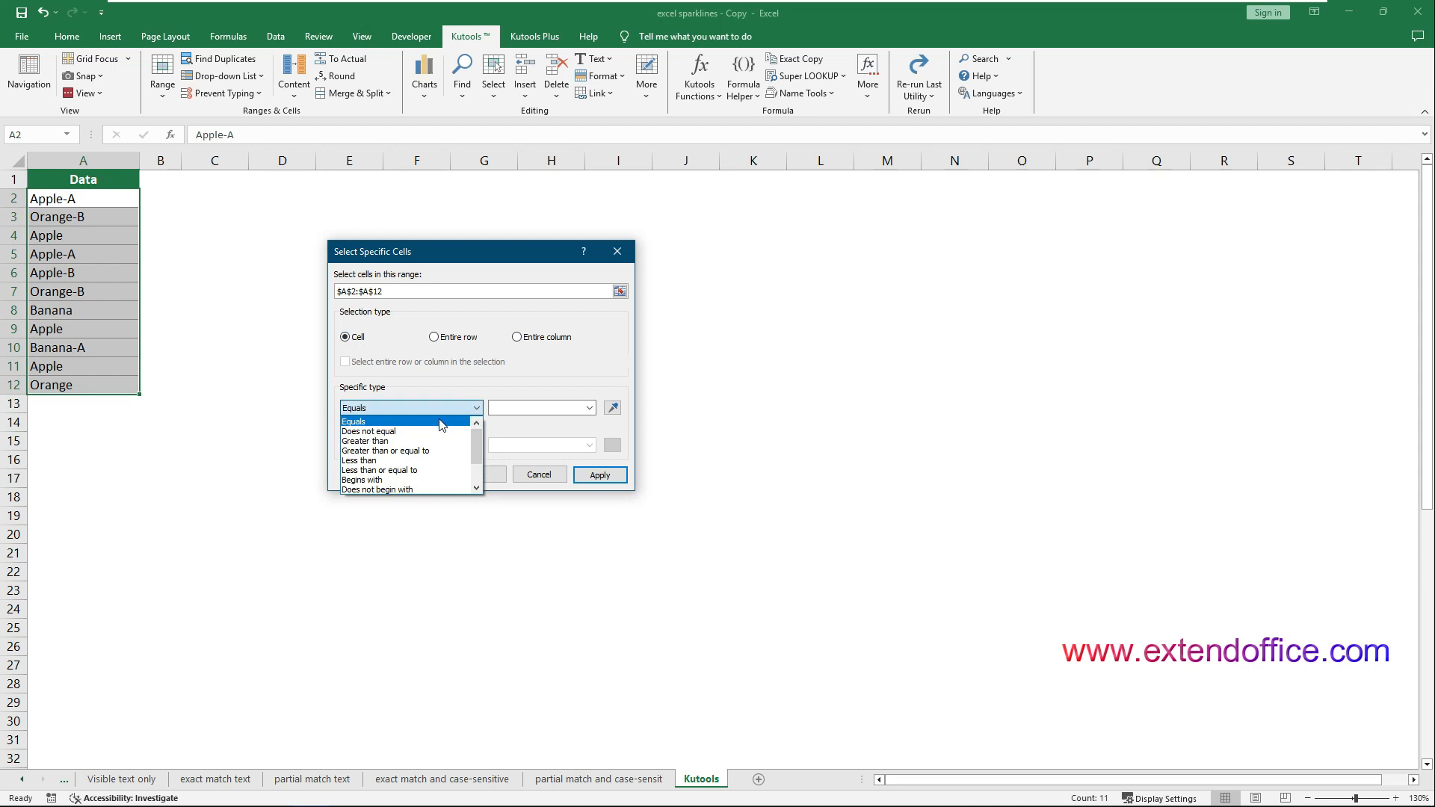
drag(482, 441, 475, 469)
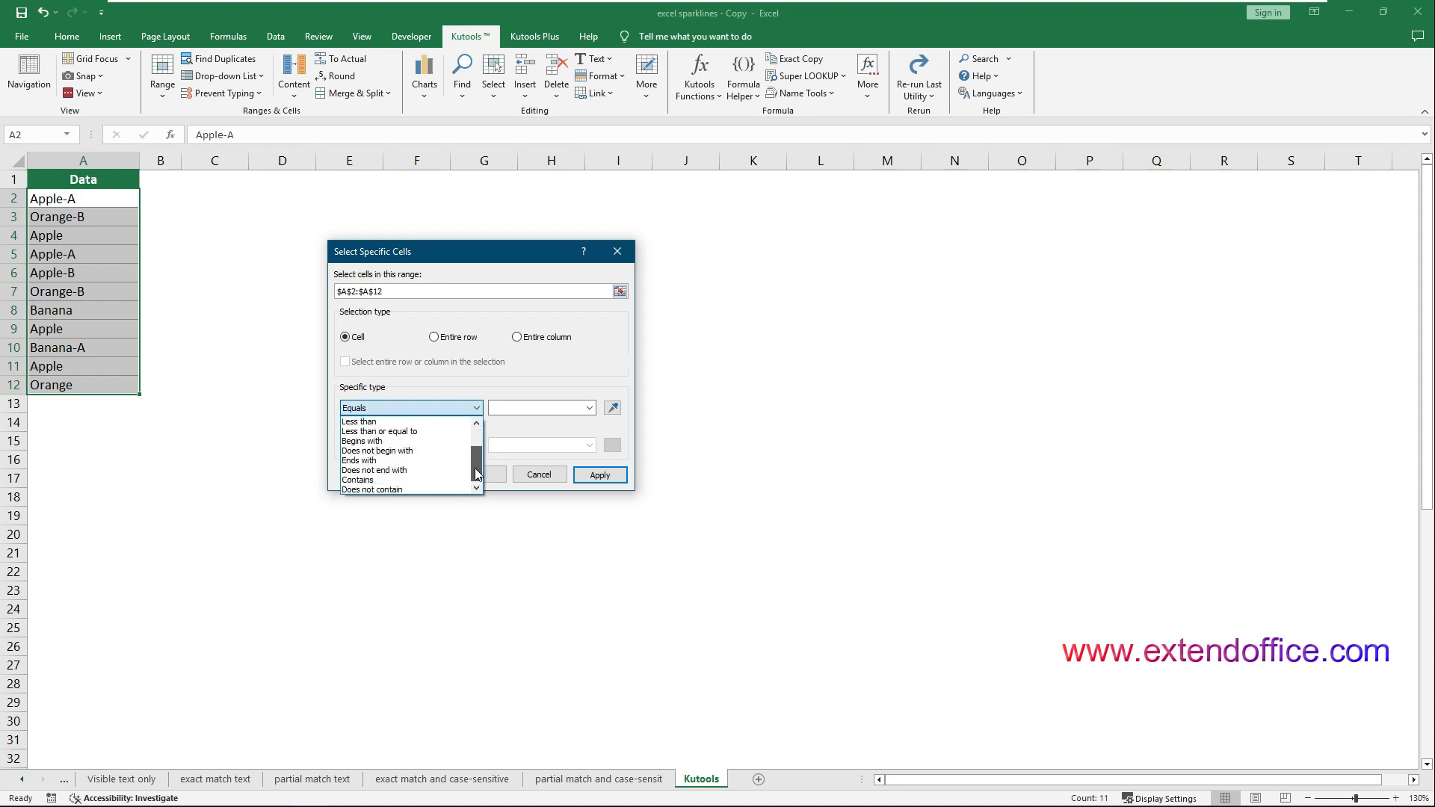
click(399, 482)
click(536, 408)
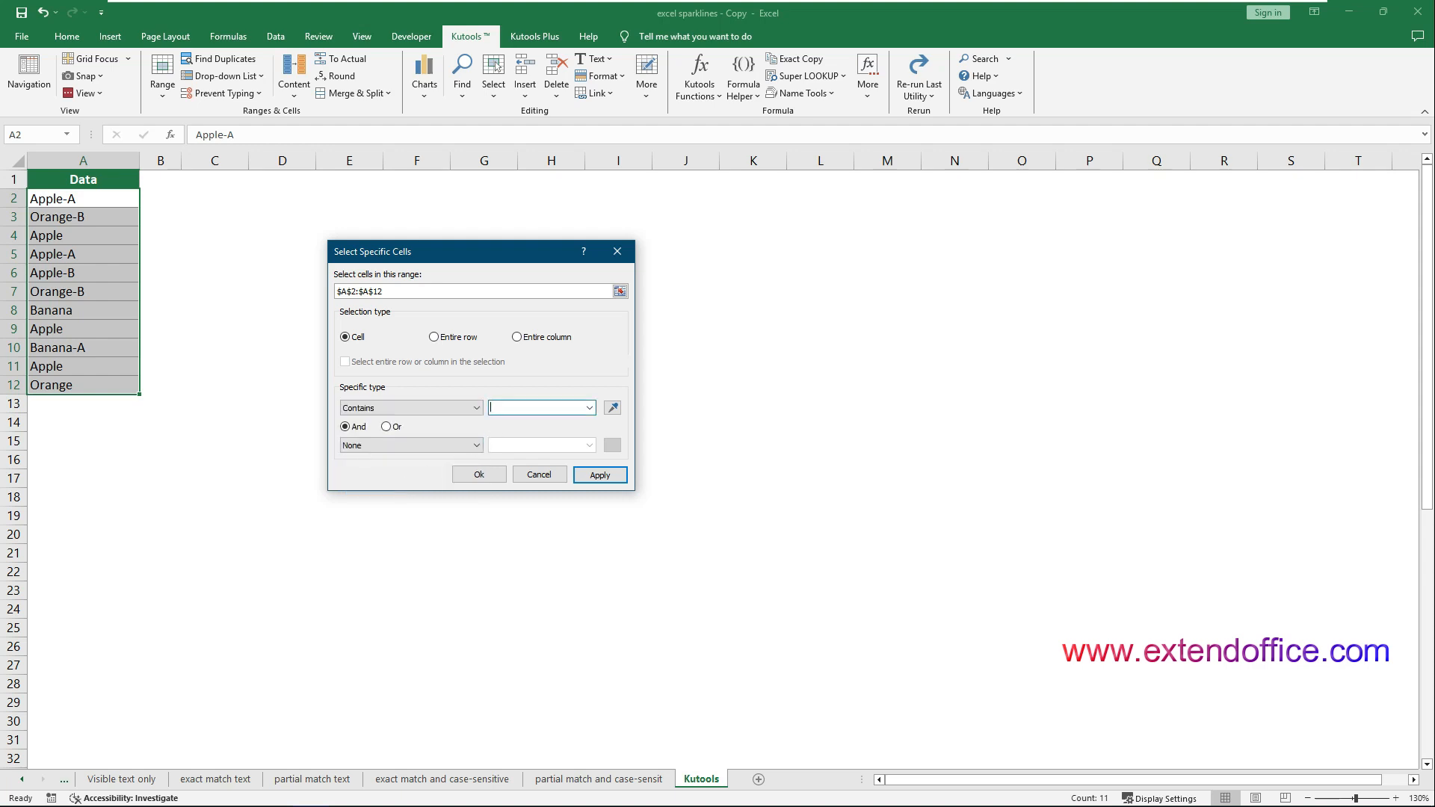
text(Apple)
click(500, 478)
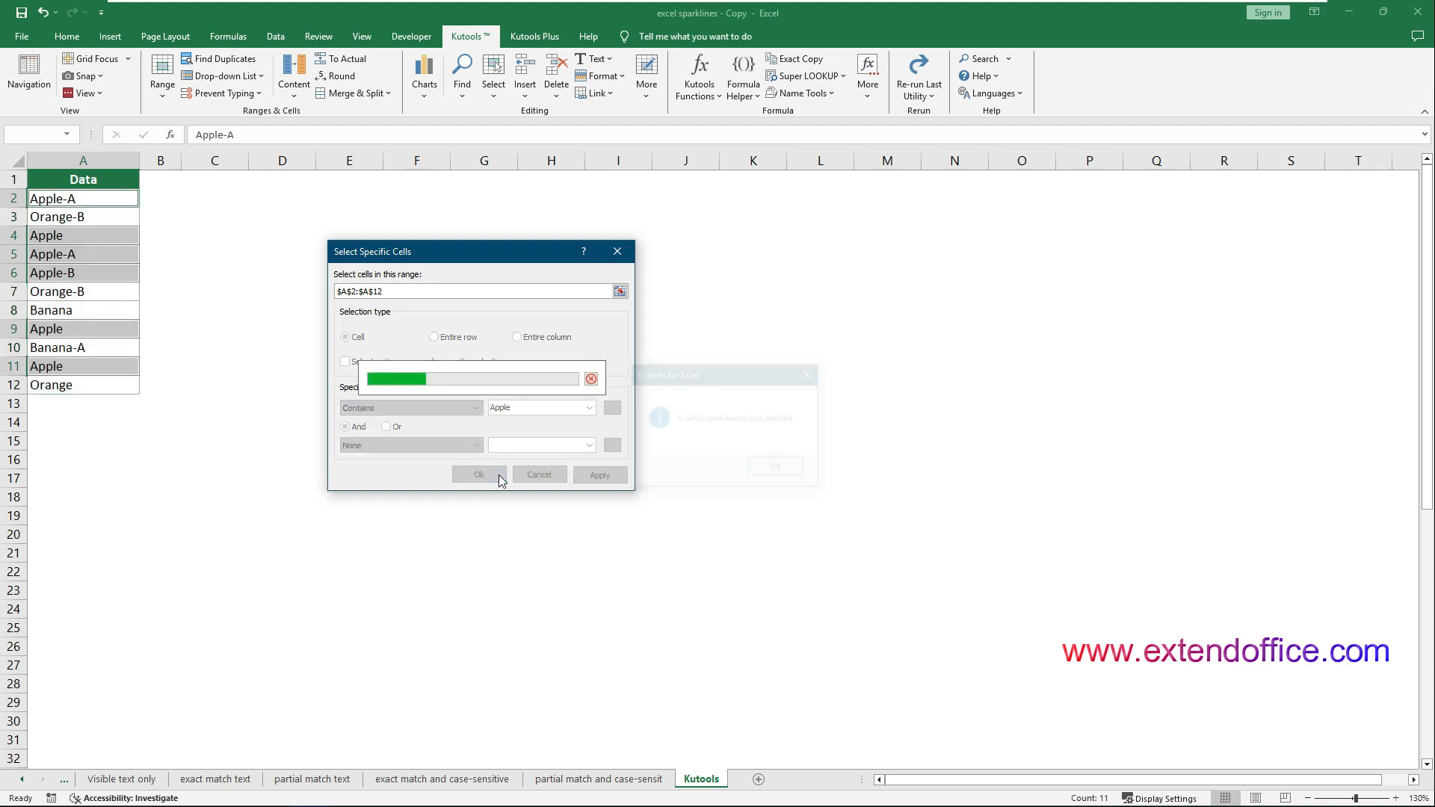
drag(650, 376, 255, 261)
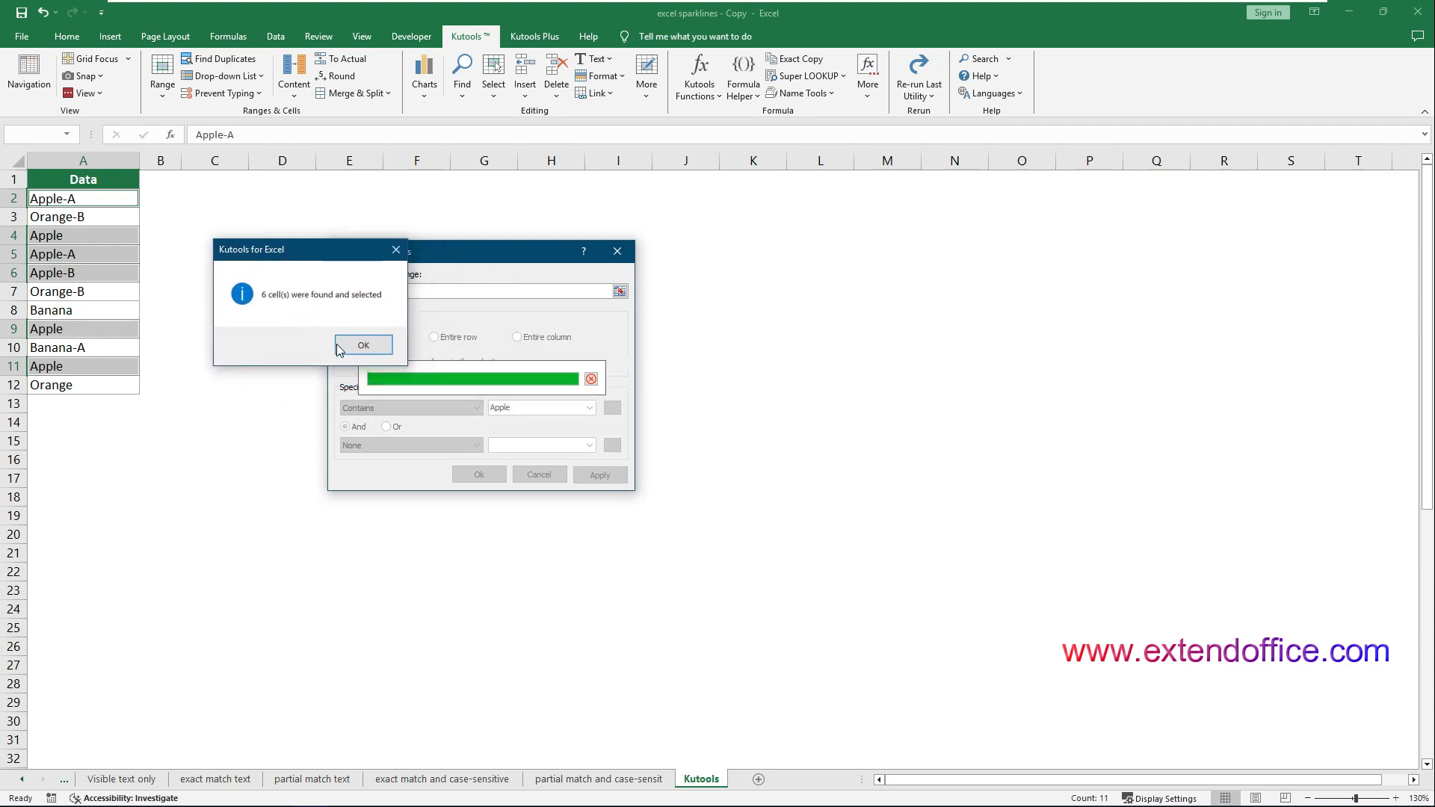
click(362, 346)
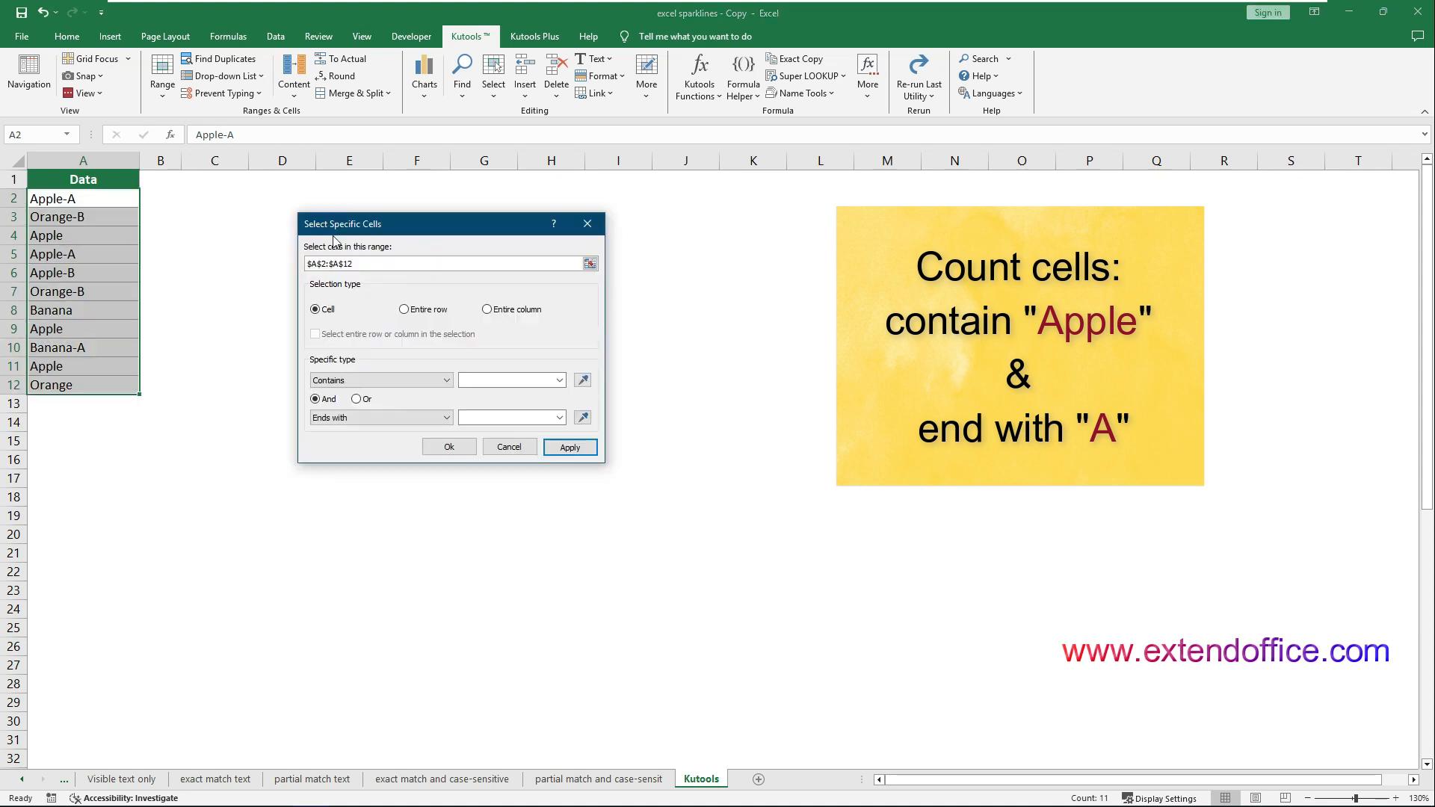
Select and count the cells in A2:A12 that meet both conditions: Contains Apple and Ends with A
click(447, 382)
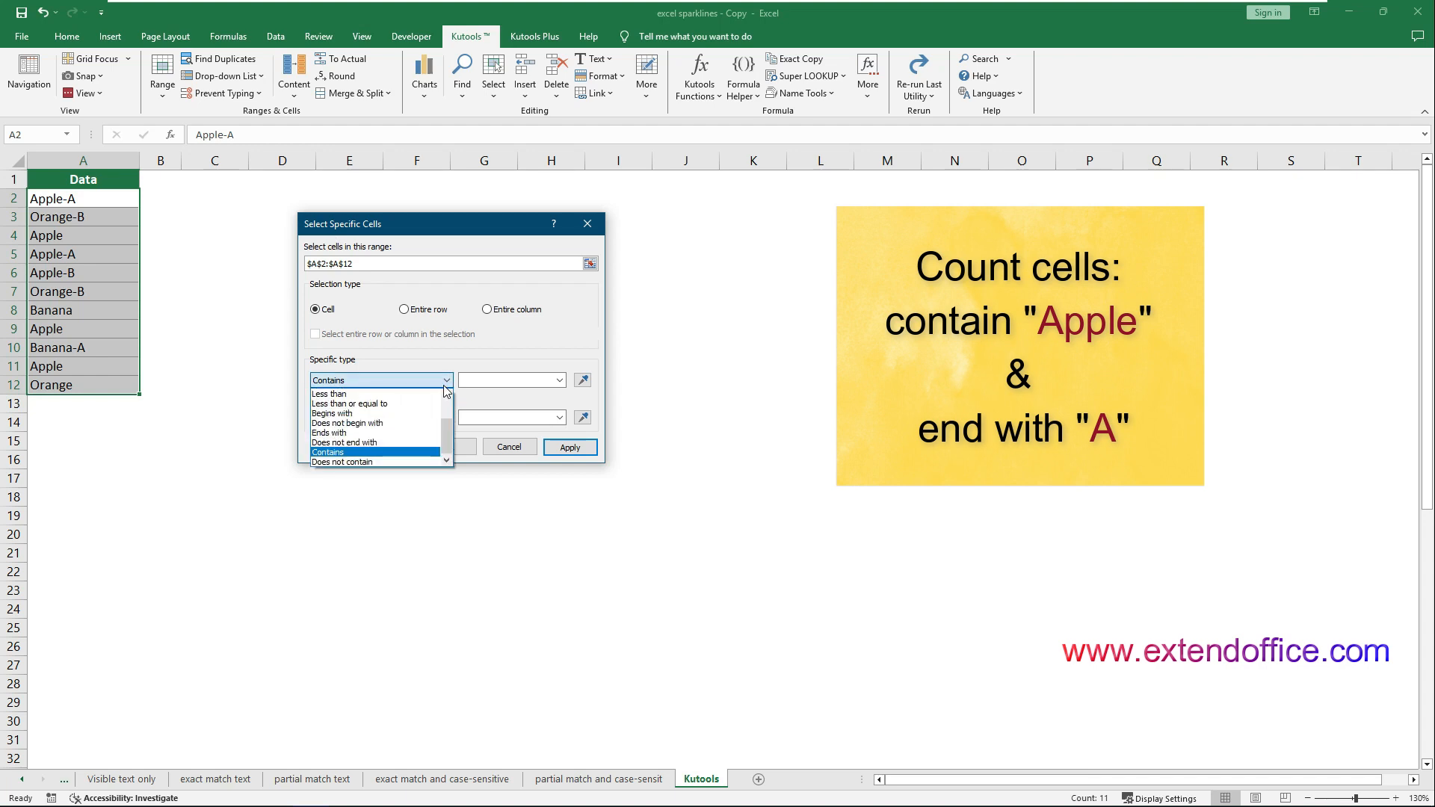
click(390, 451)
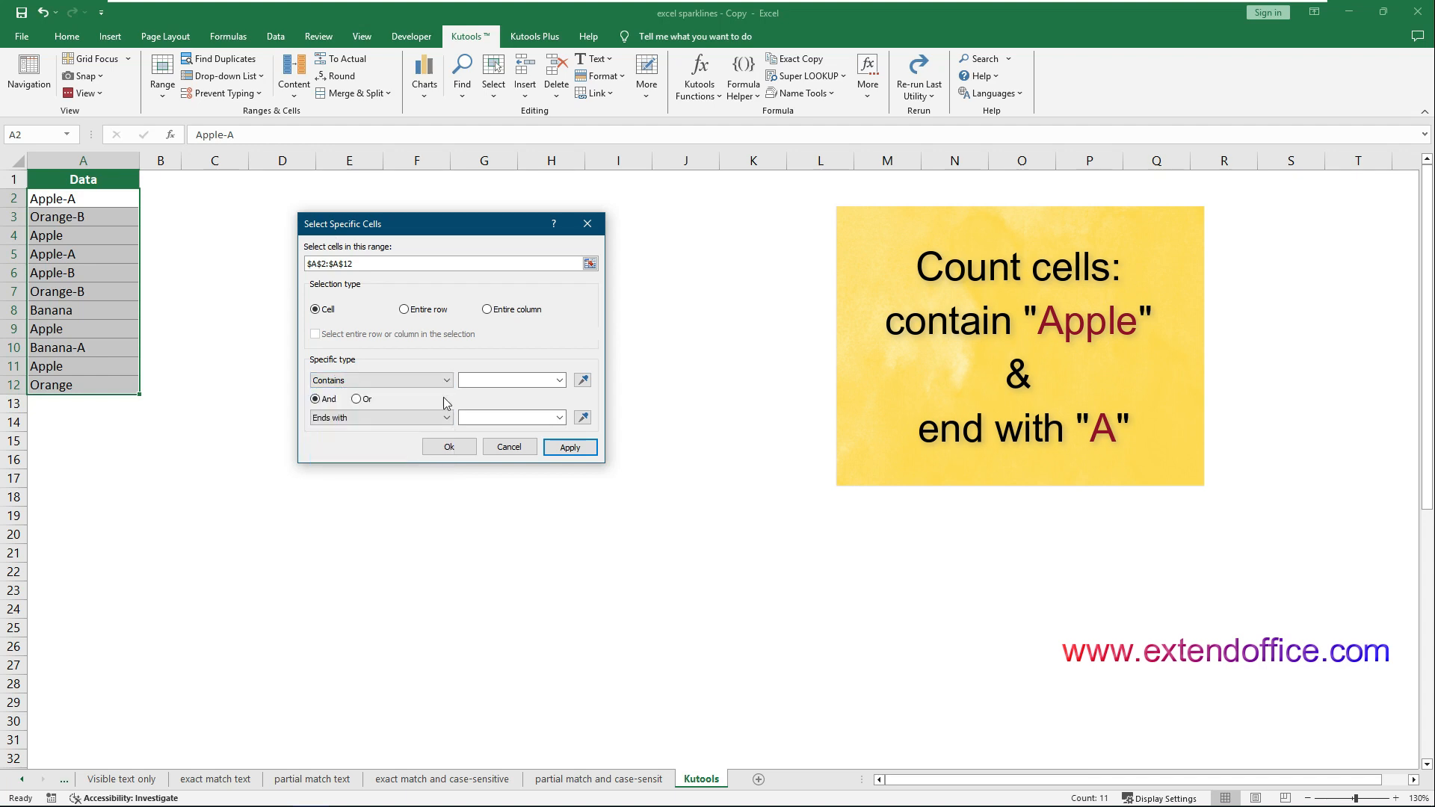
text(A)
click(417, 417)
click(387, 470)
click(508, 418)
click(448, 447)
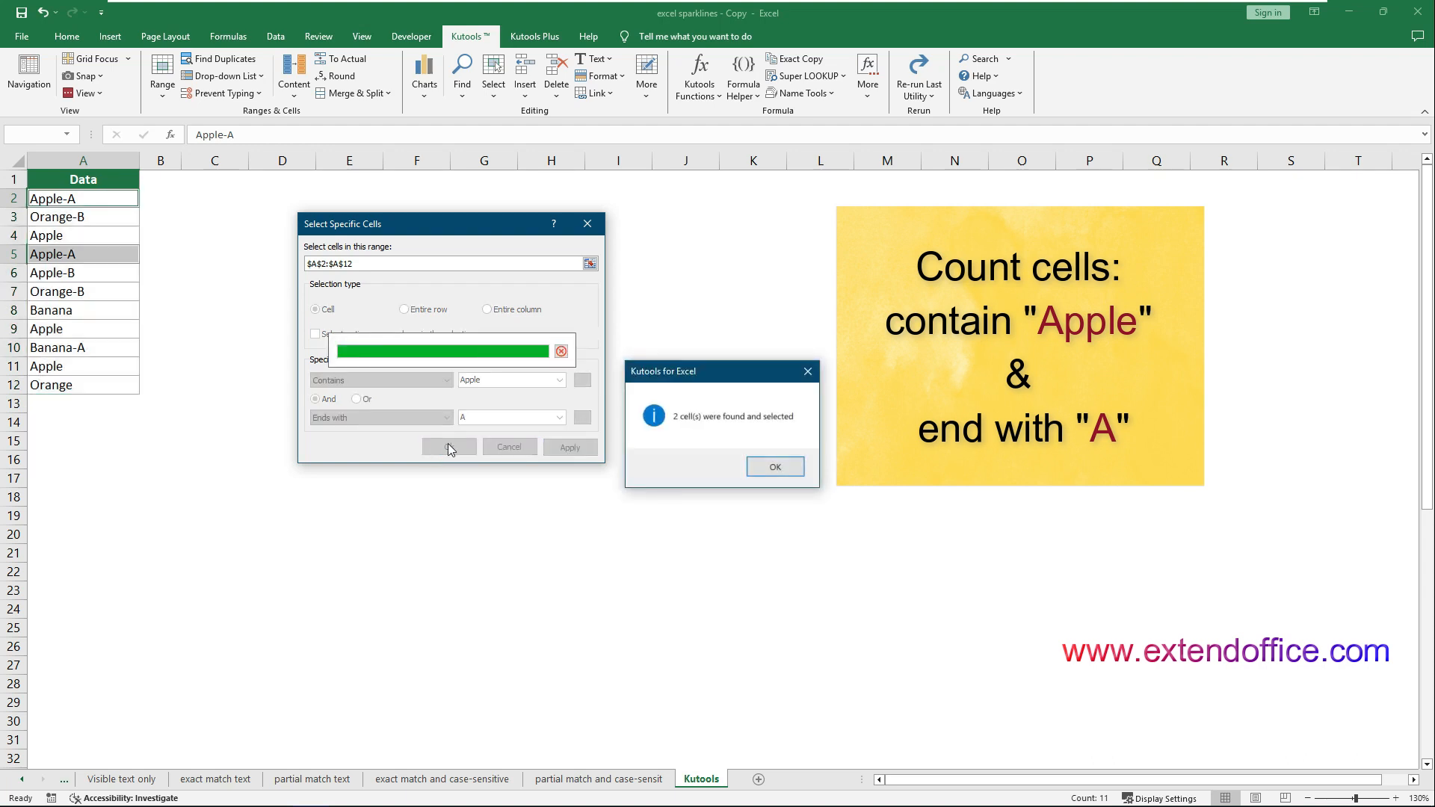
click(775, 467)
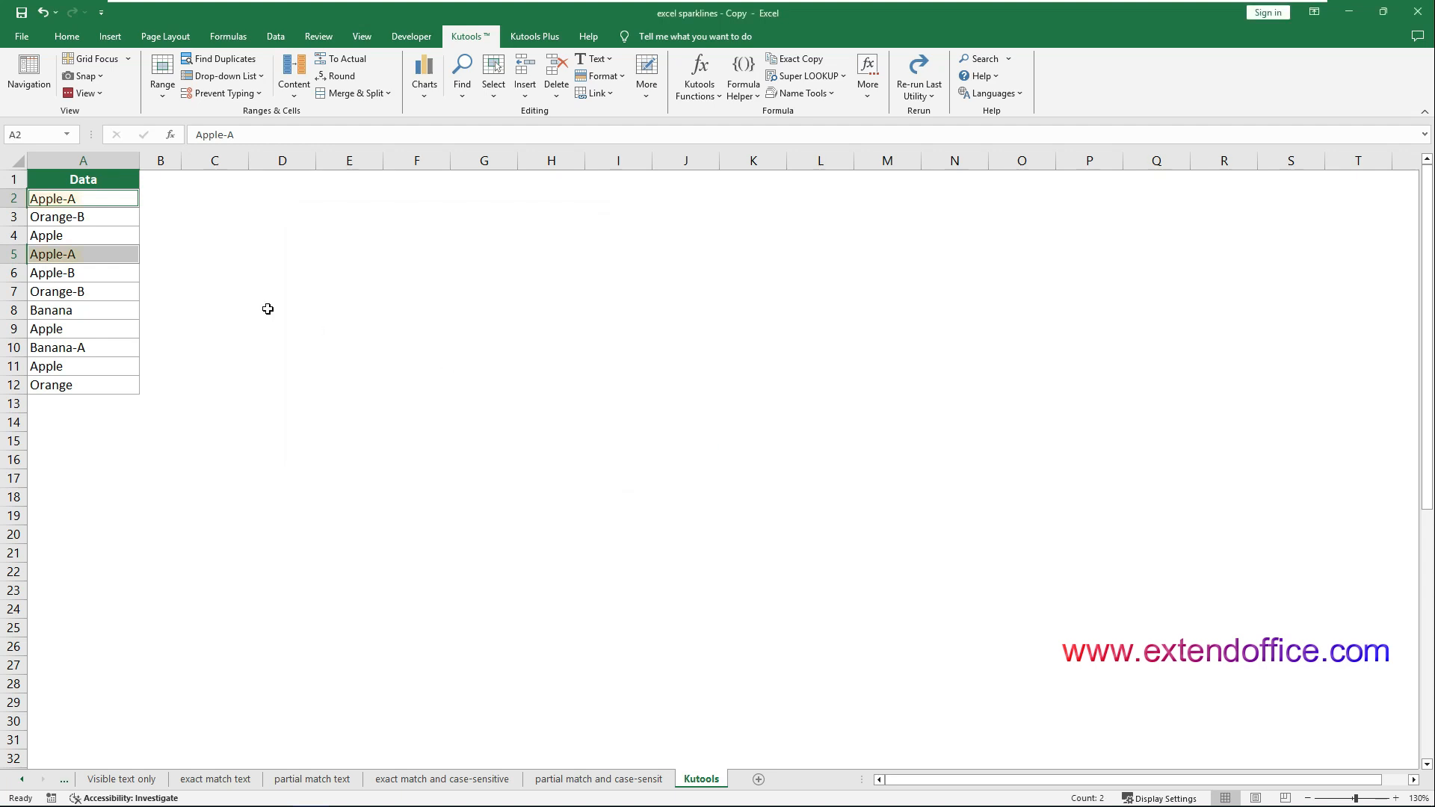